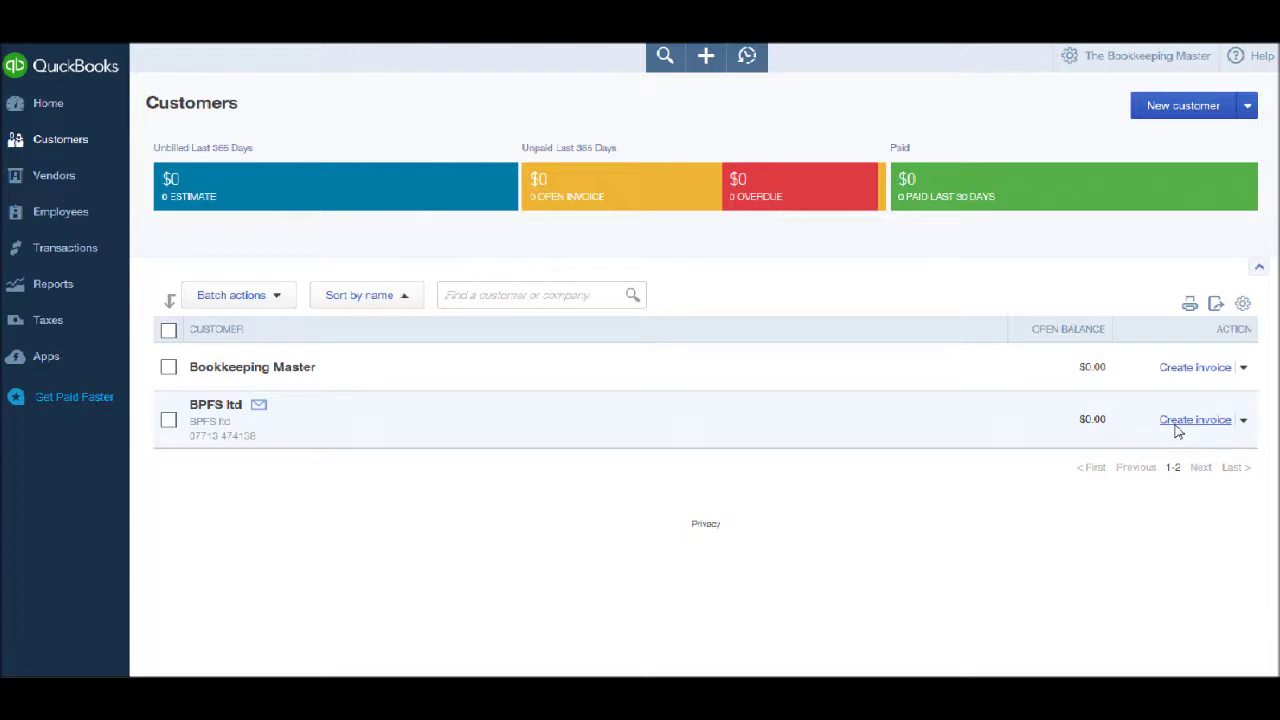
- Open the customer record for BPFS ltd and start a new invoice for it
{"action": "left_click", "coordinate": [215, 405]}
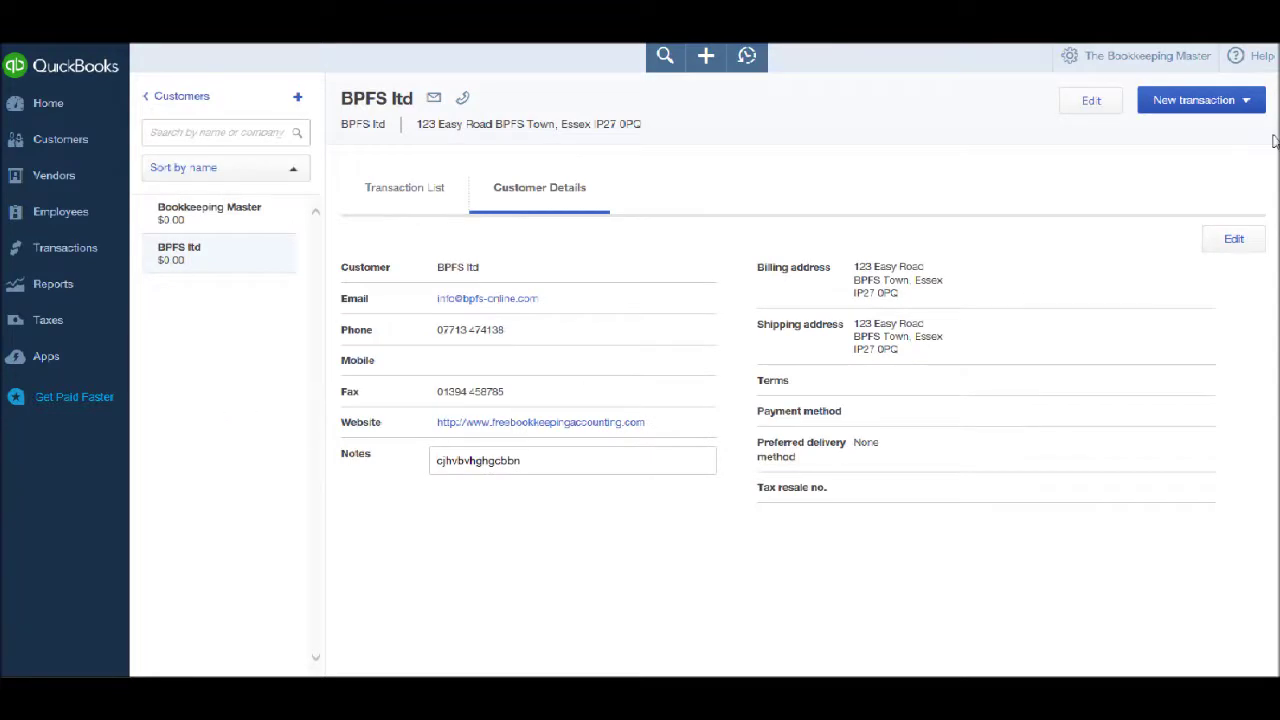
{"action": "left_click", "coordinate": [1247, 103]}
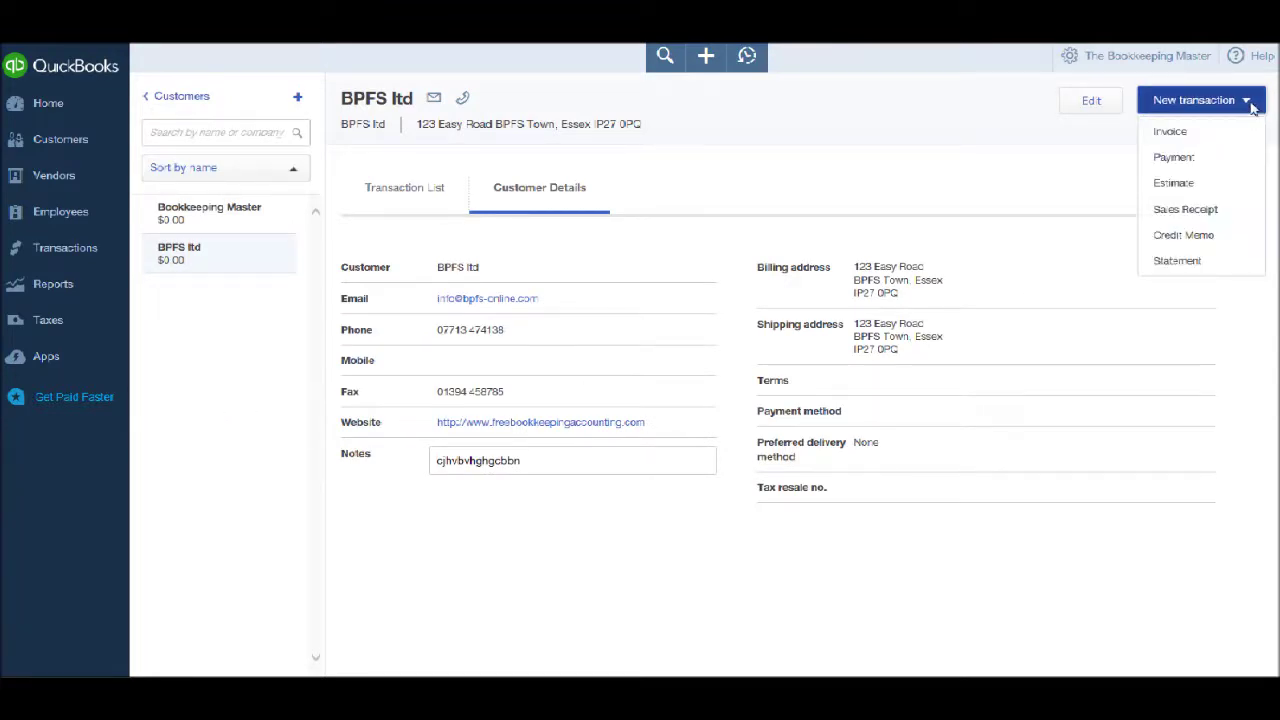
{"action": "left_click", "coordinate": [1170, 131]}
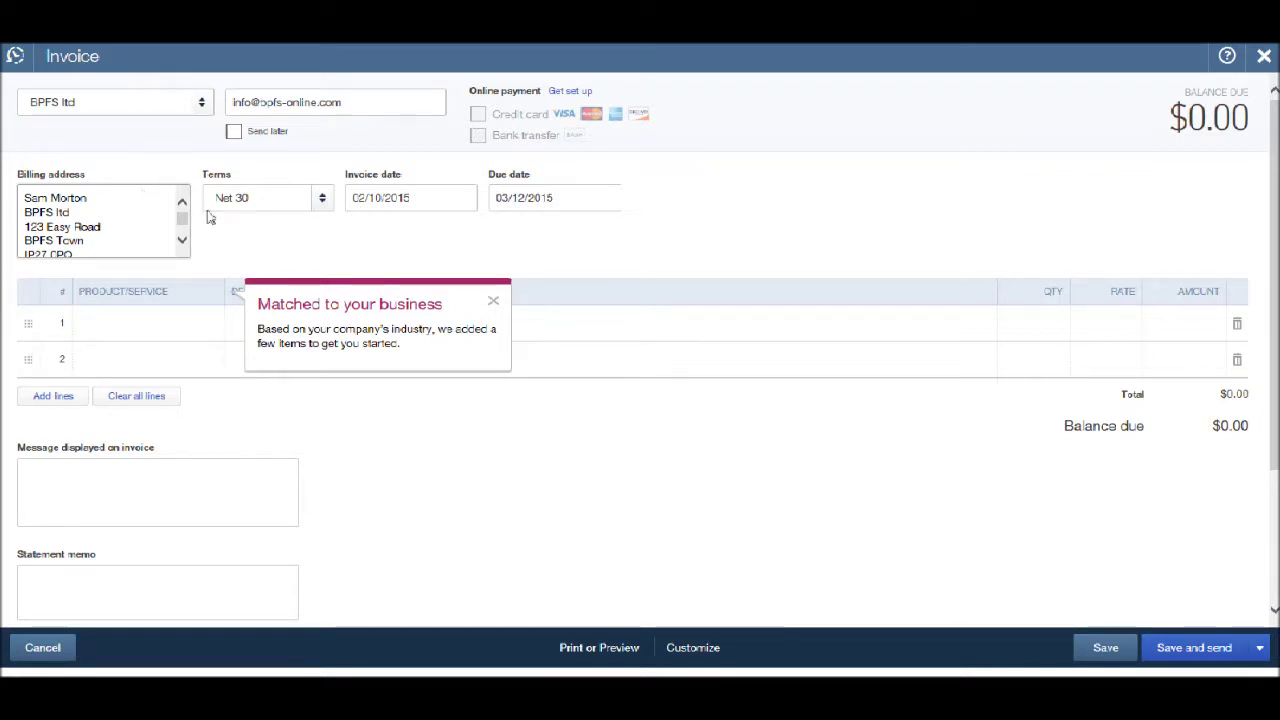
- Look over the form for a new payment term and reselect Net 30 as the invoice's terms
{"action": "left_click", "coordinate": [322, 198]}
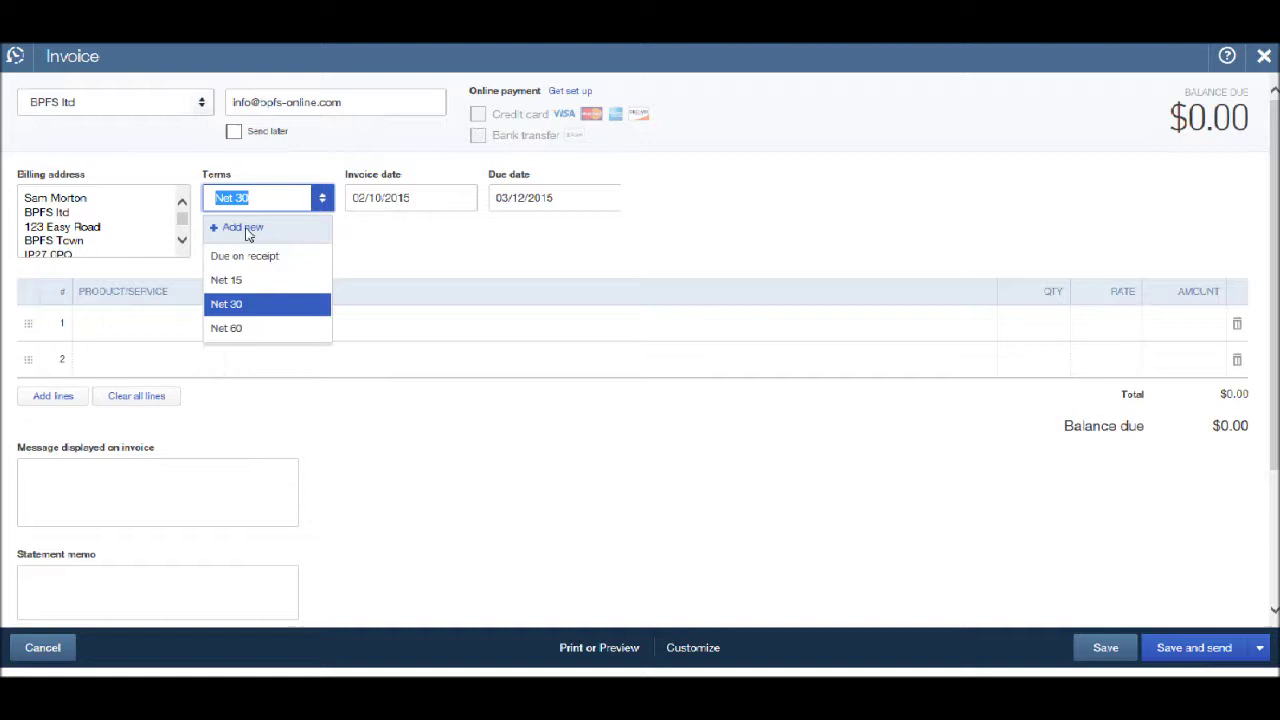
{"action": "left_click", "coordinate": [248, 229]}
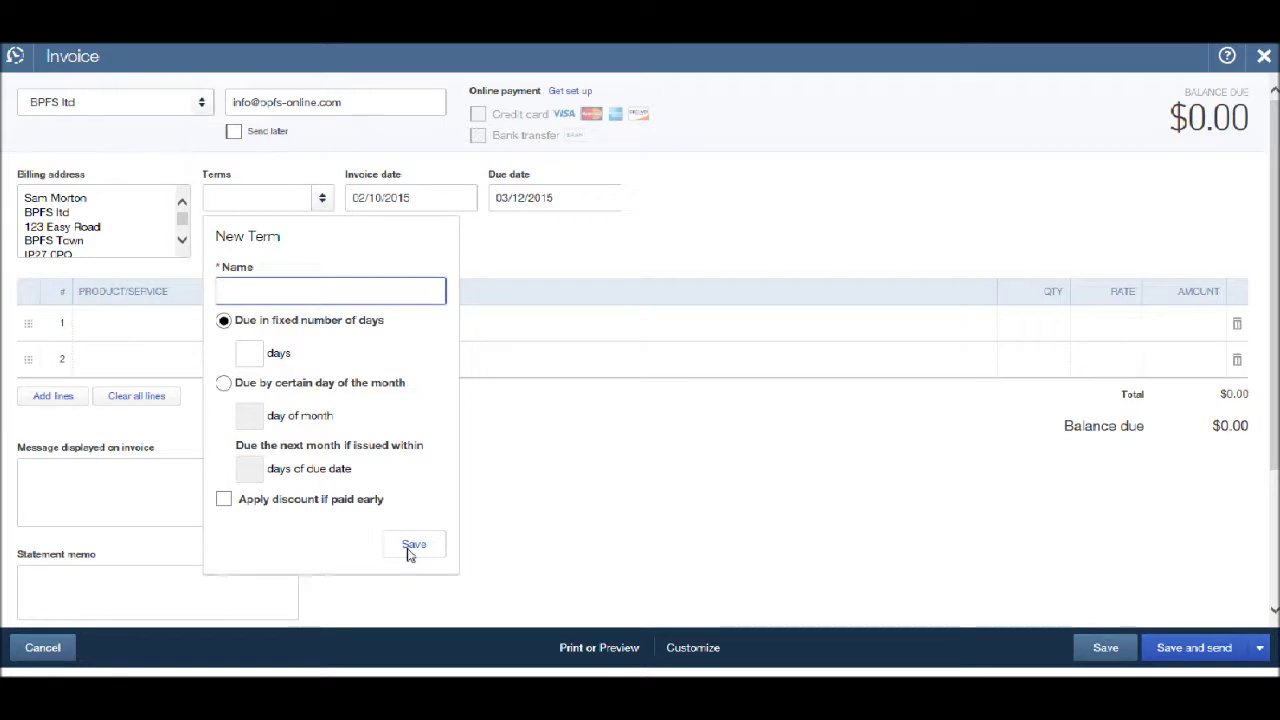
{"action": "left_click", "coordinate": [324, 204]}
{"action": "left_click", "coordinate": [254, 202]}
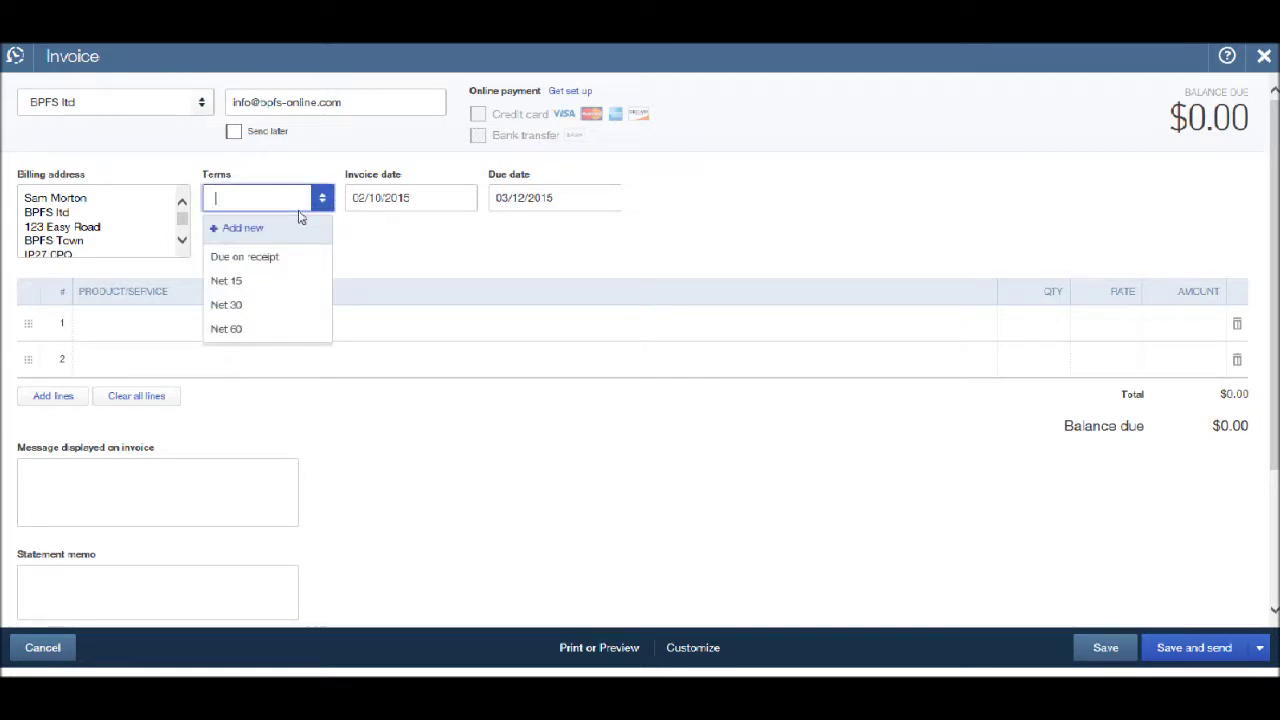
{"action": "left_click", "coordinate": [264, 307]}
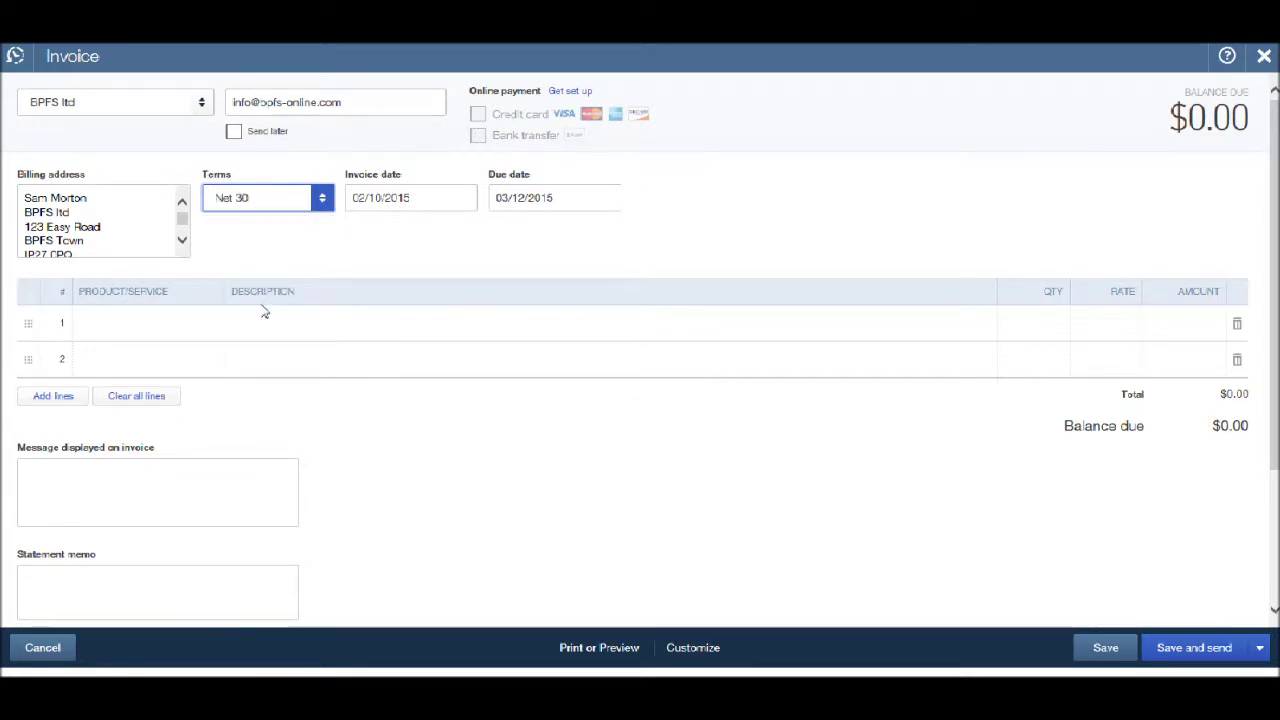
- Examine the calendars for the invoice date and the due date
{"action": "left_click", "coordinate": [425, 204]}
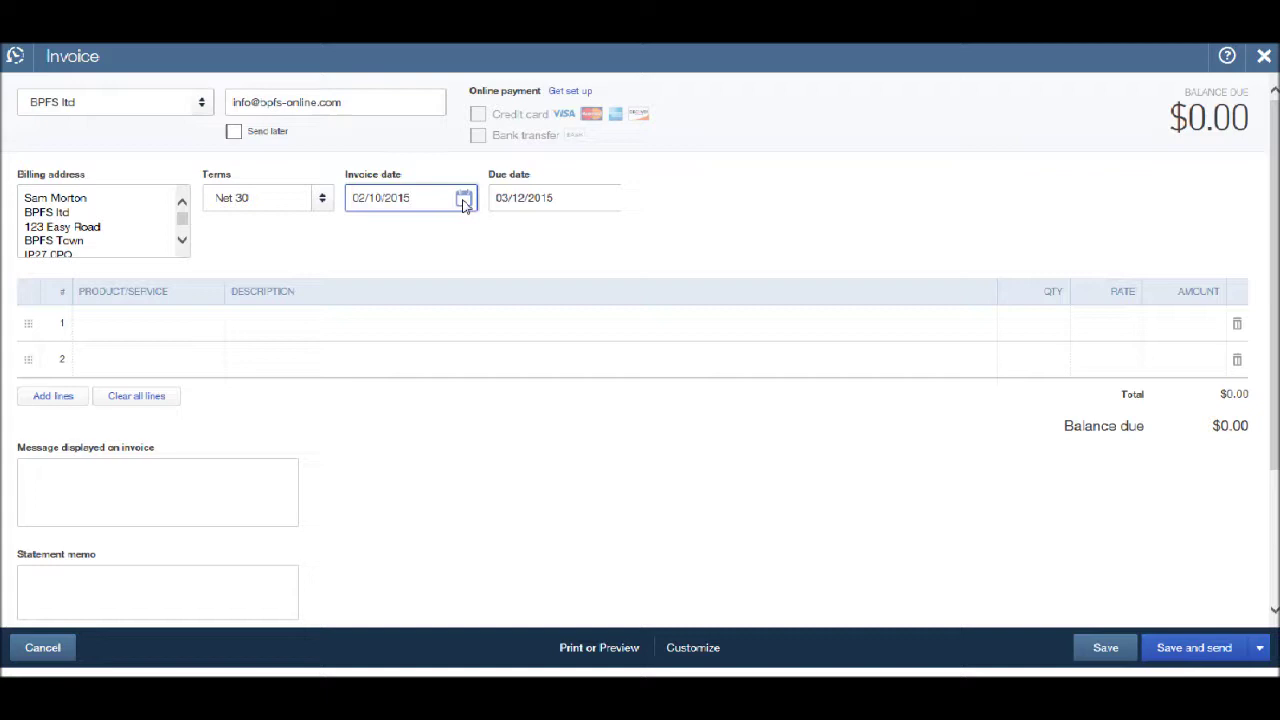
{"action": "left_click", "coordinate": [463, 199]}
{"action": "left_click", "coordinate": [367, 239]}
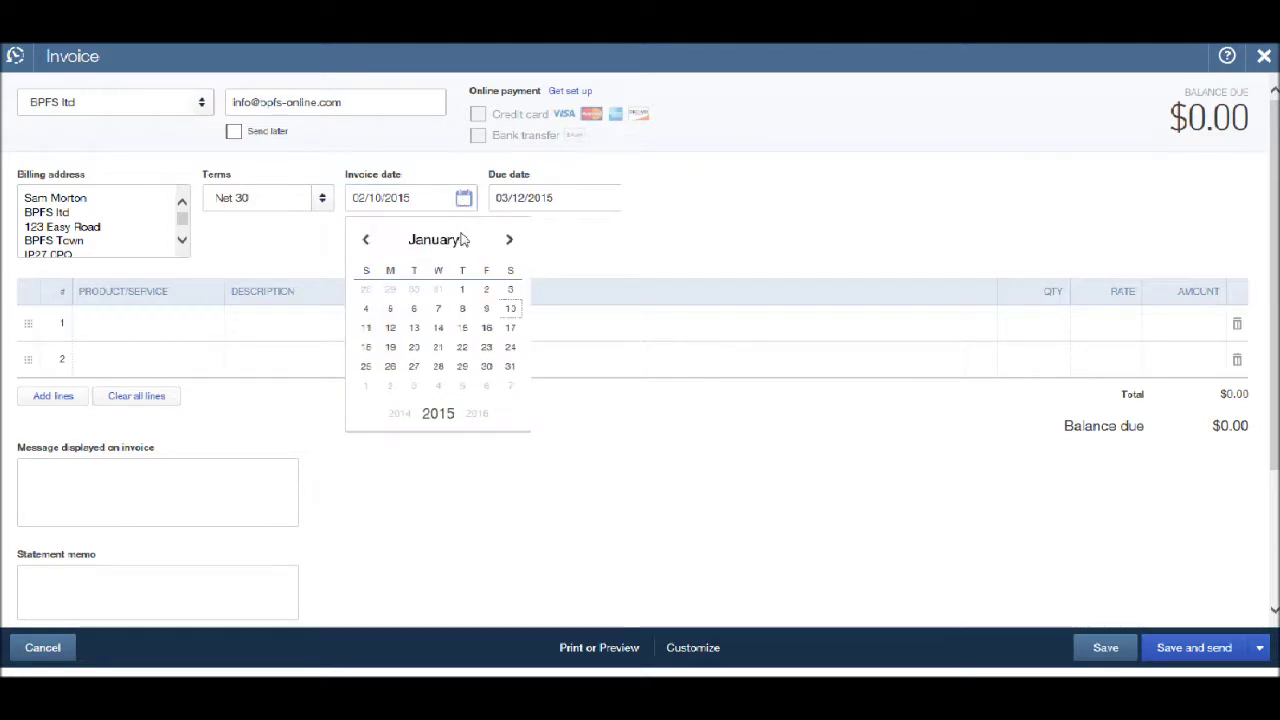
{"action": "left_click", "coordinate": [511, 241]}
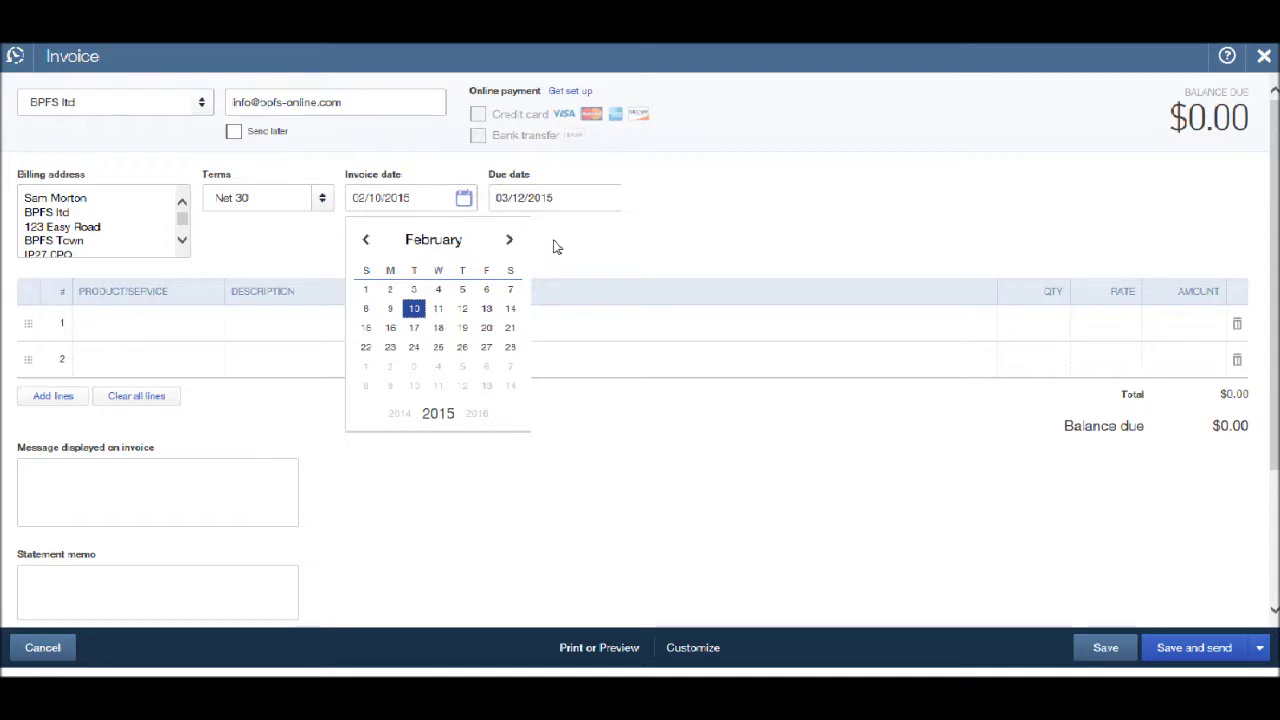
{"action": "left_click", "coordinate": [557, 247]}
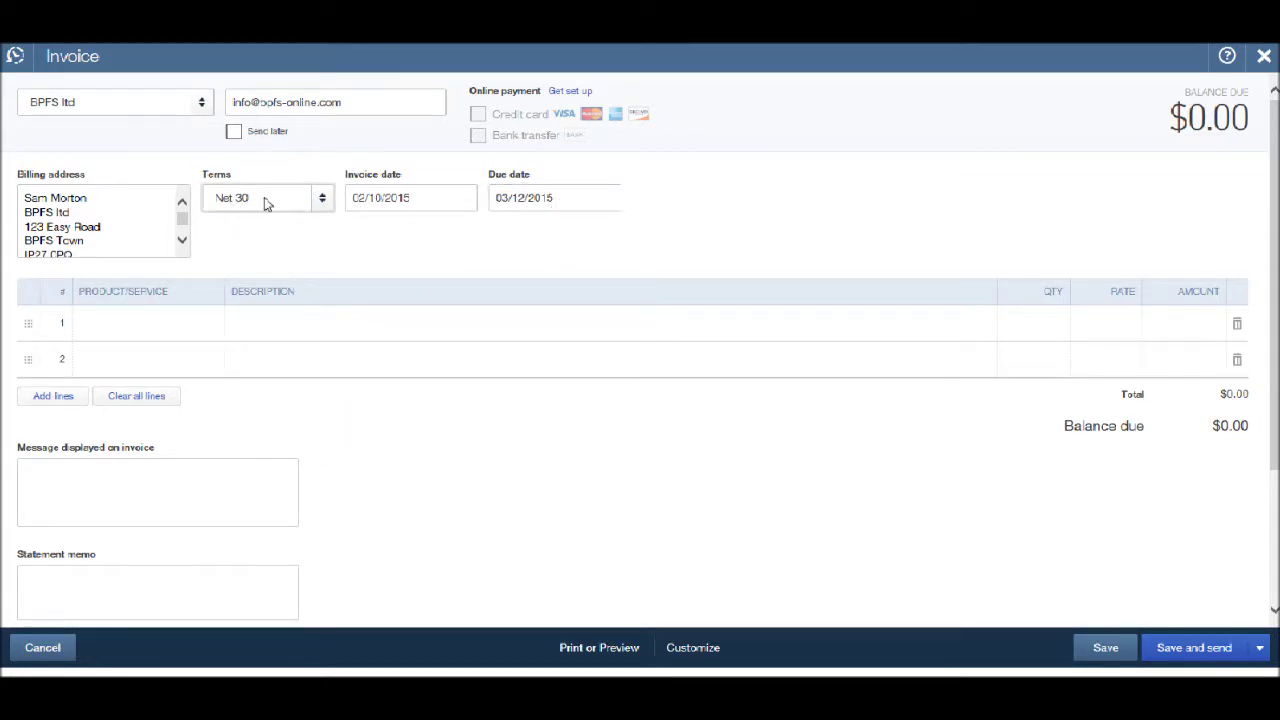
{"action": "left_click", "coordinate": [607, 200]}
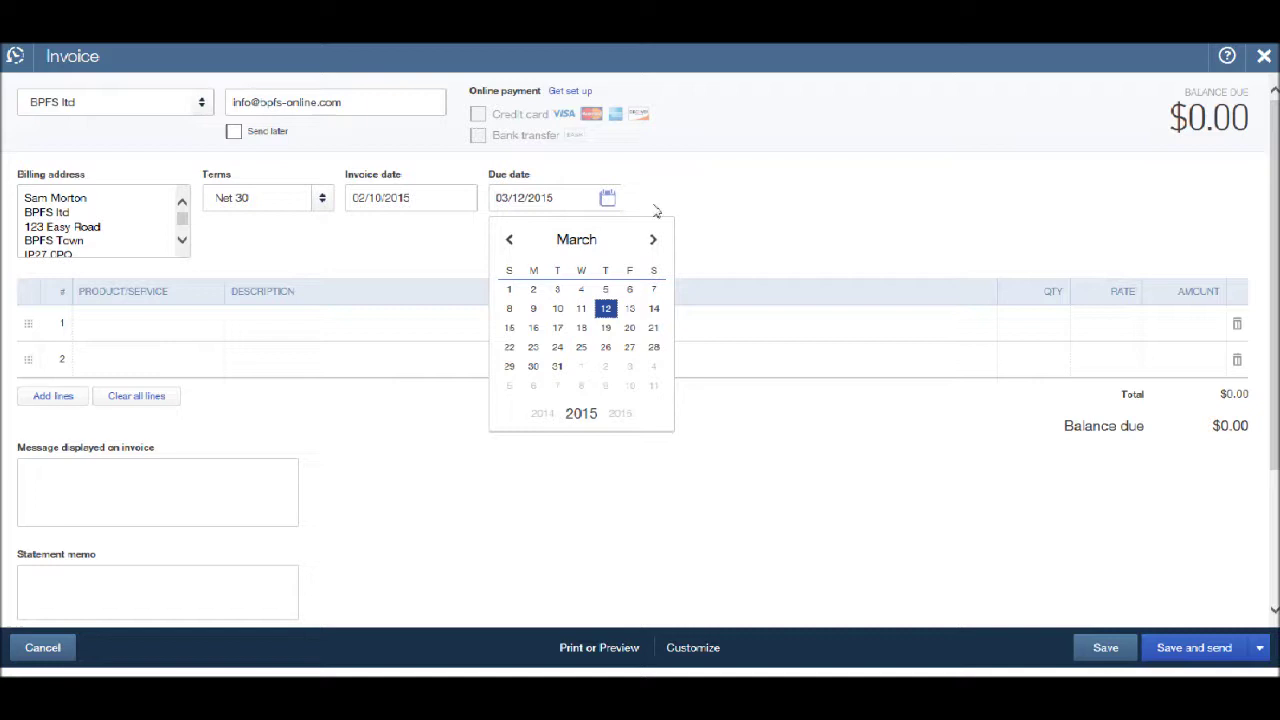
{"action": "left_click", "coordinate": [714, 220]}
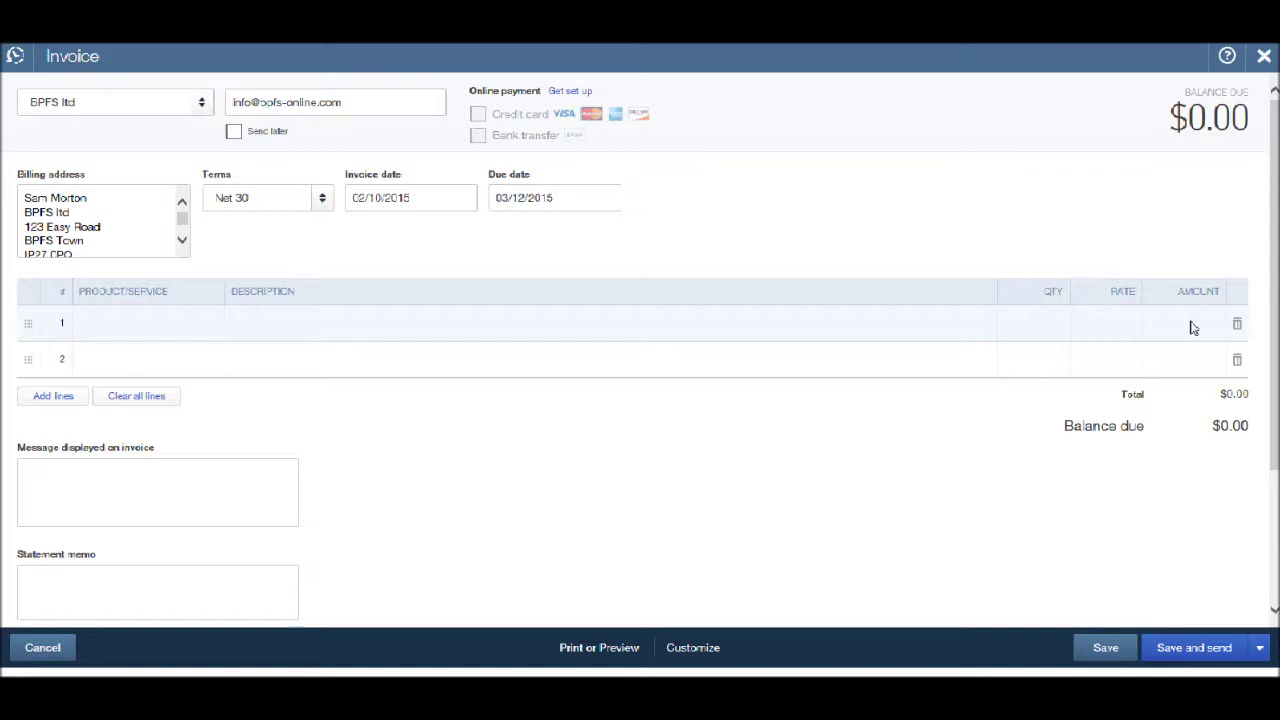
- Create a new product/service from the first invoice line and name it Sales2
{"action": "left_click", "coordinate": [169, 326]}
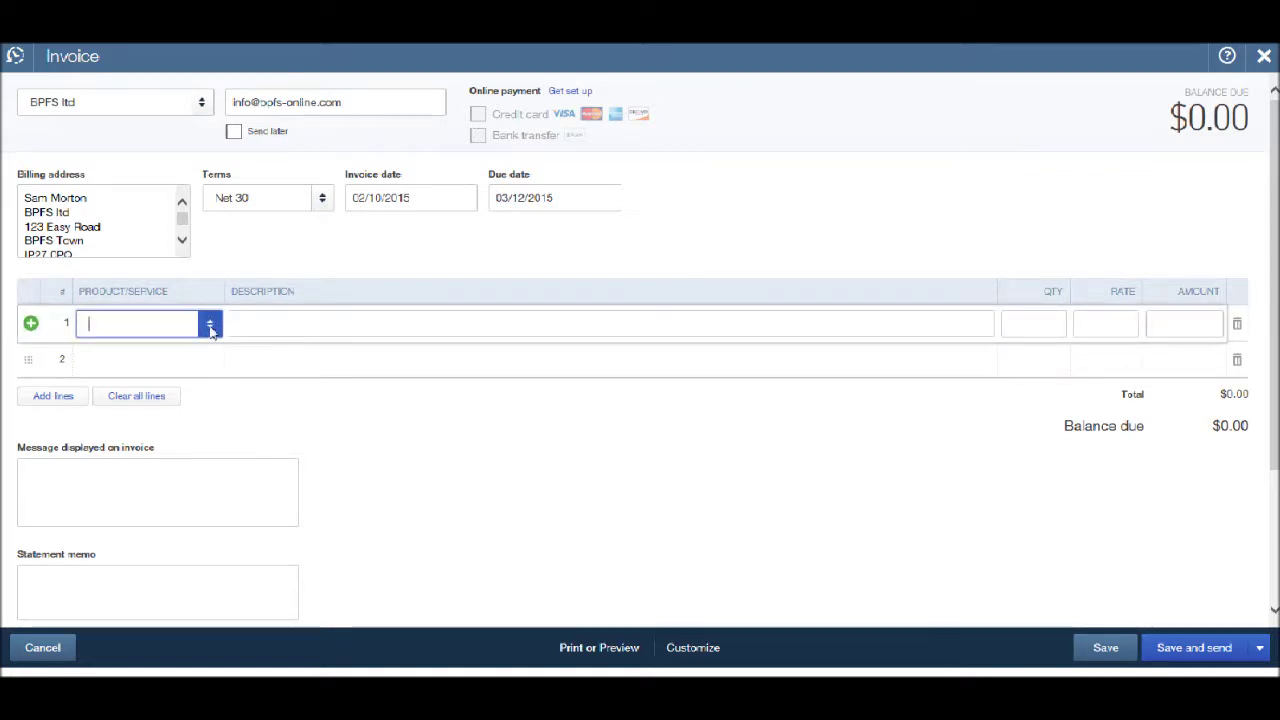
{"action": "left_click", "coordinate": [210, 326]}
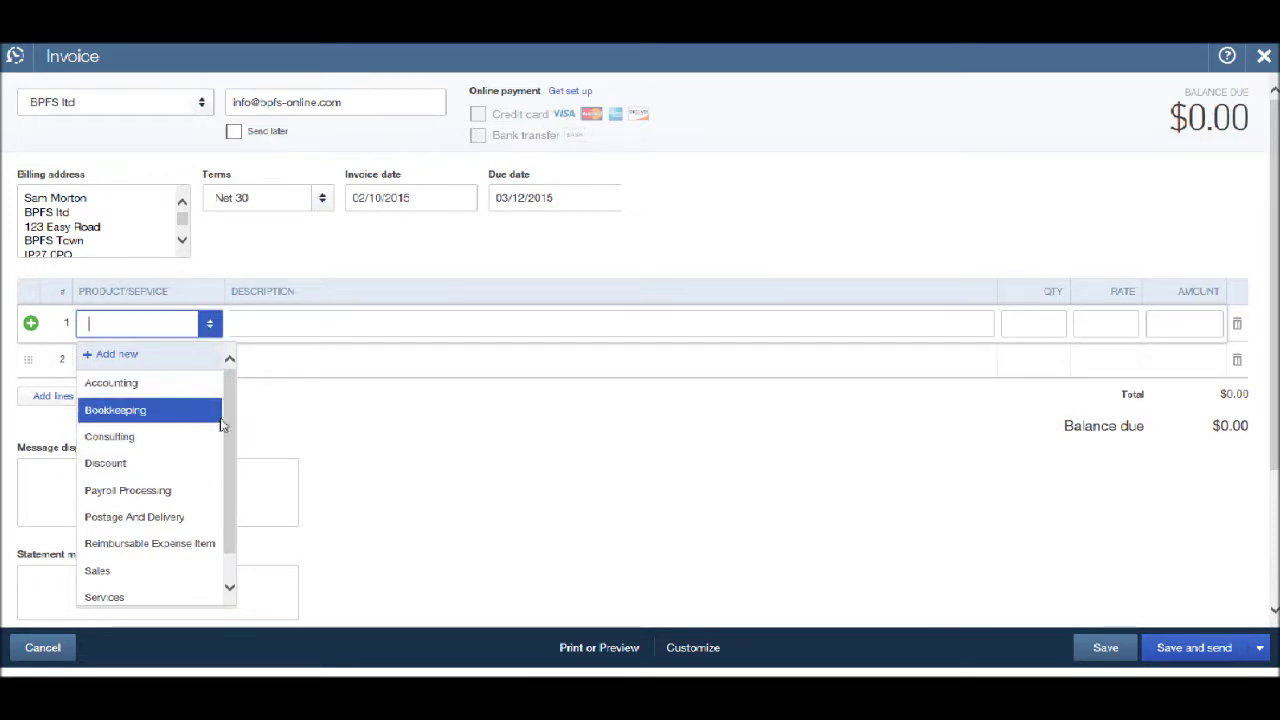
{"action": "scroll", "coordinate": [231, 418], "scroll_direction": "down", "scroll_amount": 1}
{"action": "scroll", "coordinate": [233, 430], "scroll_direction": "up", "scroll_amount": 1}
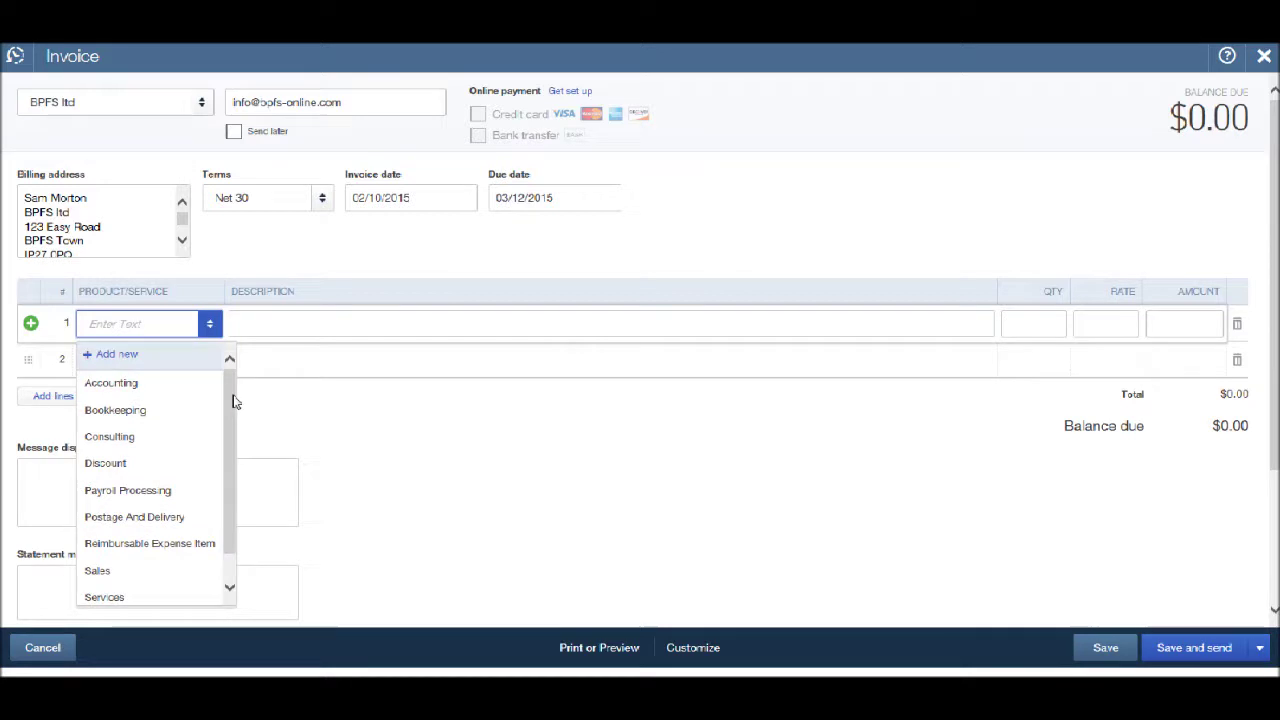
{"action": "scroll", "coordinate": [233, 400], "scroll_direction": "down", "scroll_amount": 1}
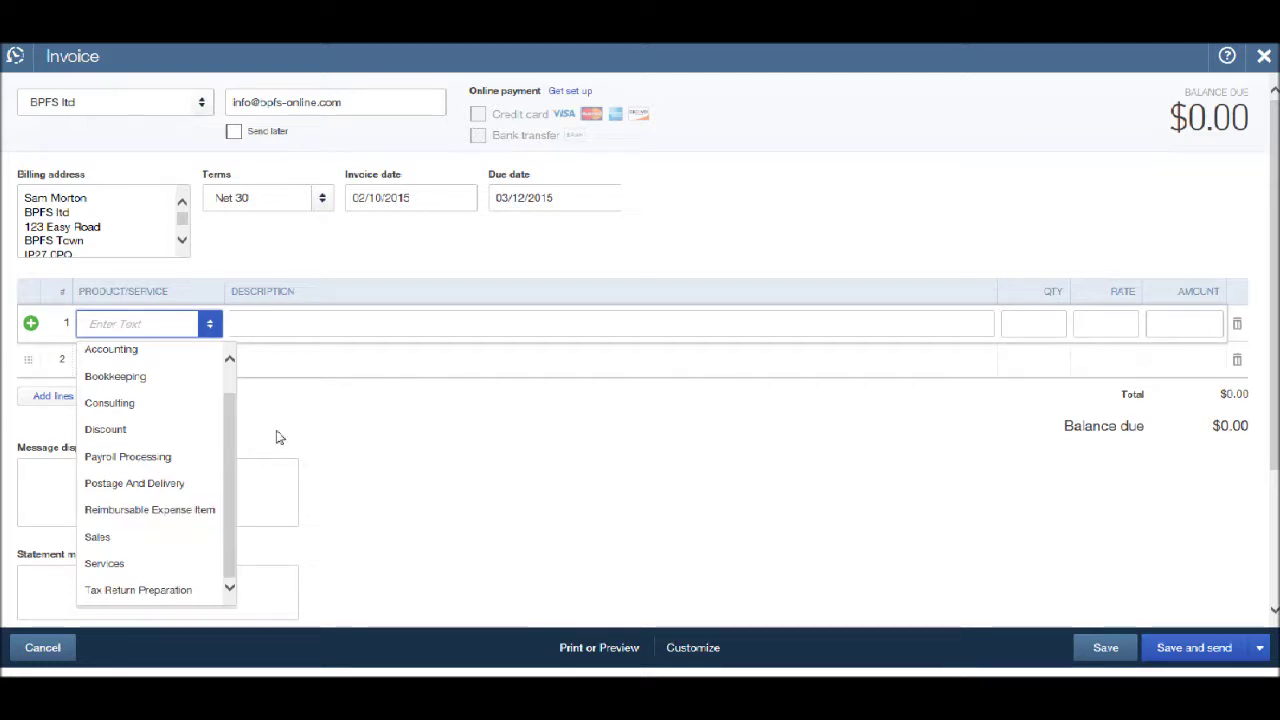
{"action": "left_click_drag", "start_coordinate": [226, 458], "coordinate": [225, 405]}
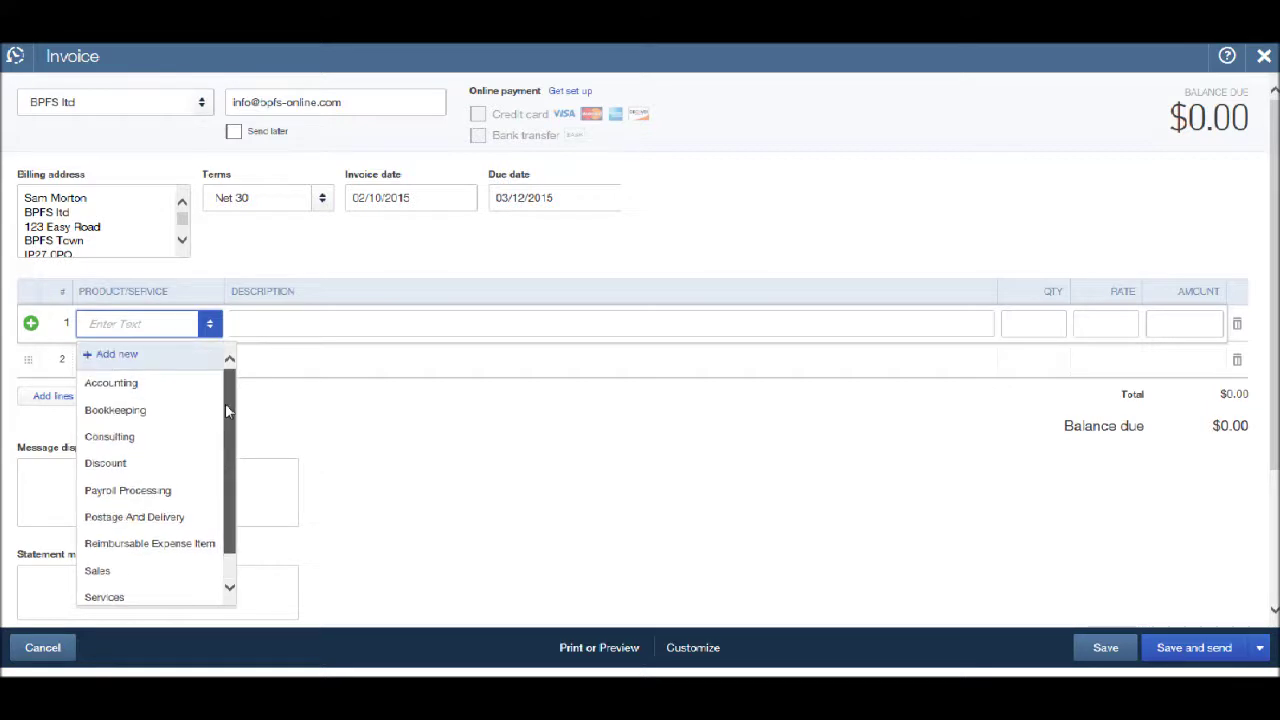
{"action": "left_click", "coordinate": [118, 355]}
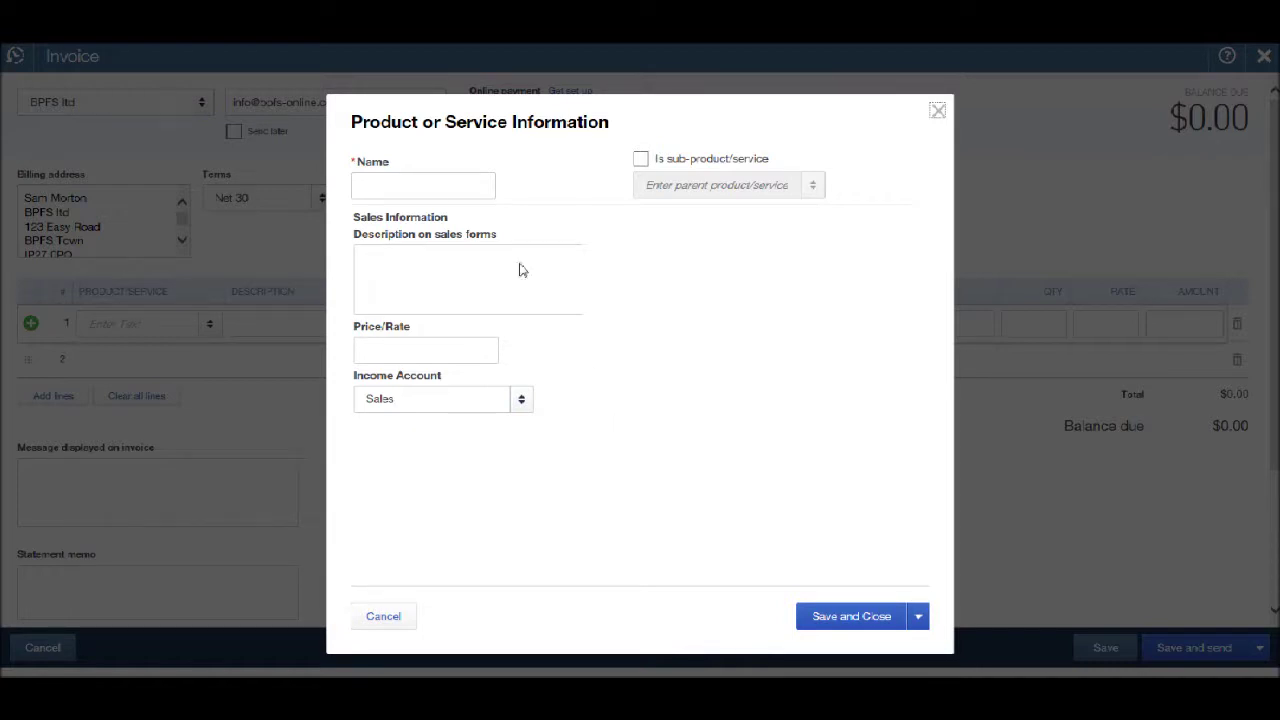
{"action": "left_click", "coordinate": [446, 192]}
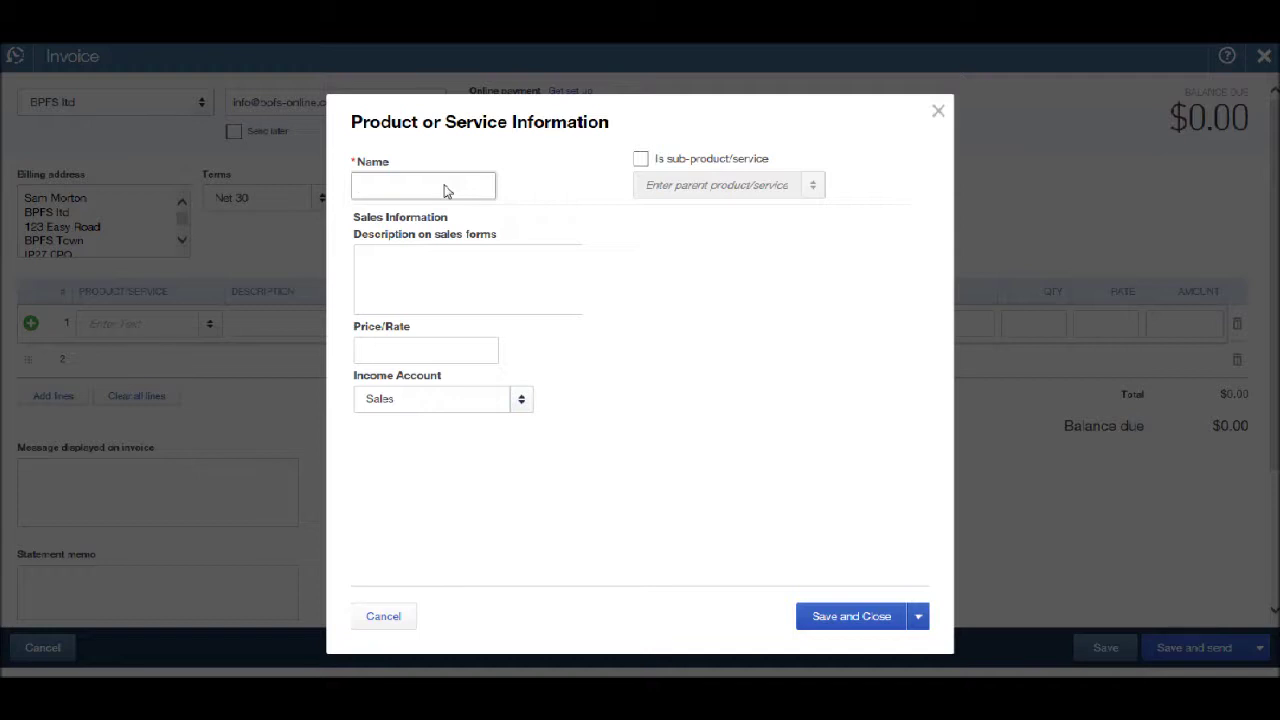
{"action": "type", "text": "Sales2"}
- Enter "Other income" as the item's sales description, keep Sales as its income account, and save the item
{"action": "left_click", "coordinate": [420, 271]}
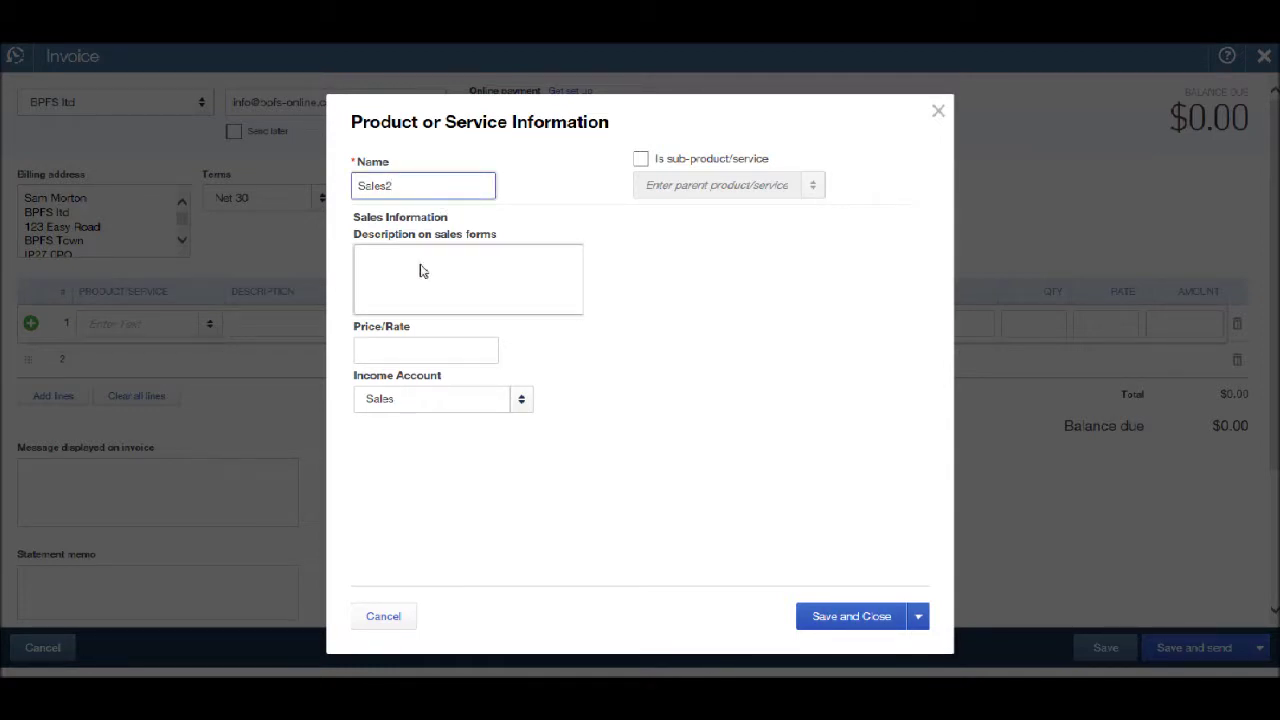
{"action": "left_click", "coordinate": [420, 271]}
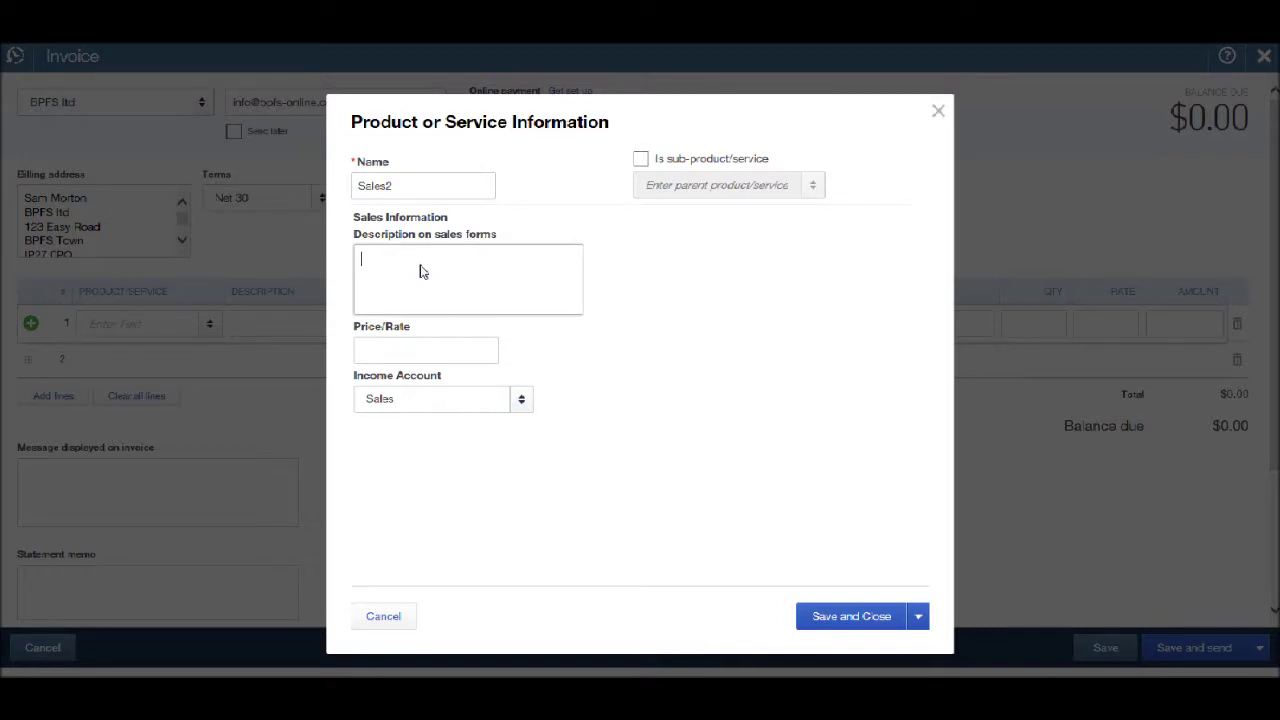
{"action": "type", "text": "Other income"}
{"action": "left_click", "coordinate": [399, 352]}
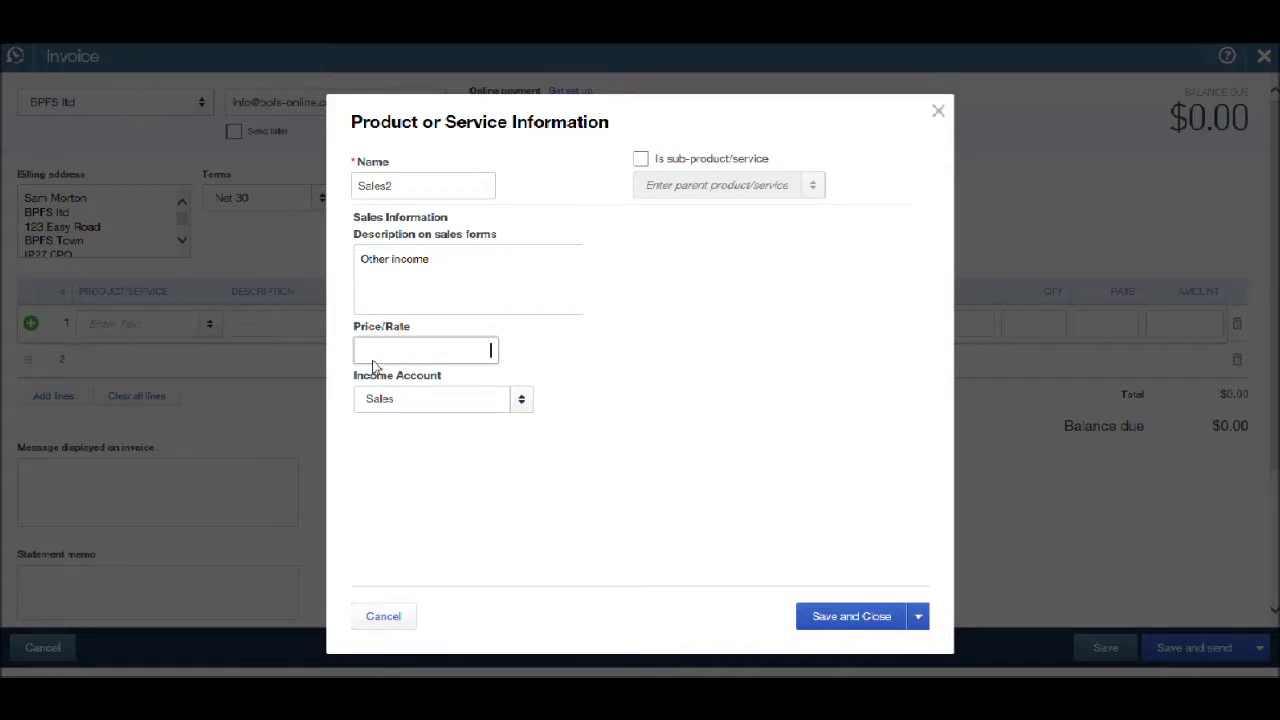
{"action": "left_click", "coordinate": [524, 402]}
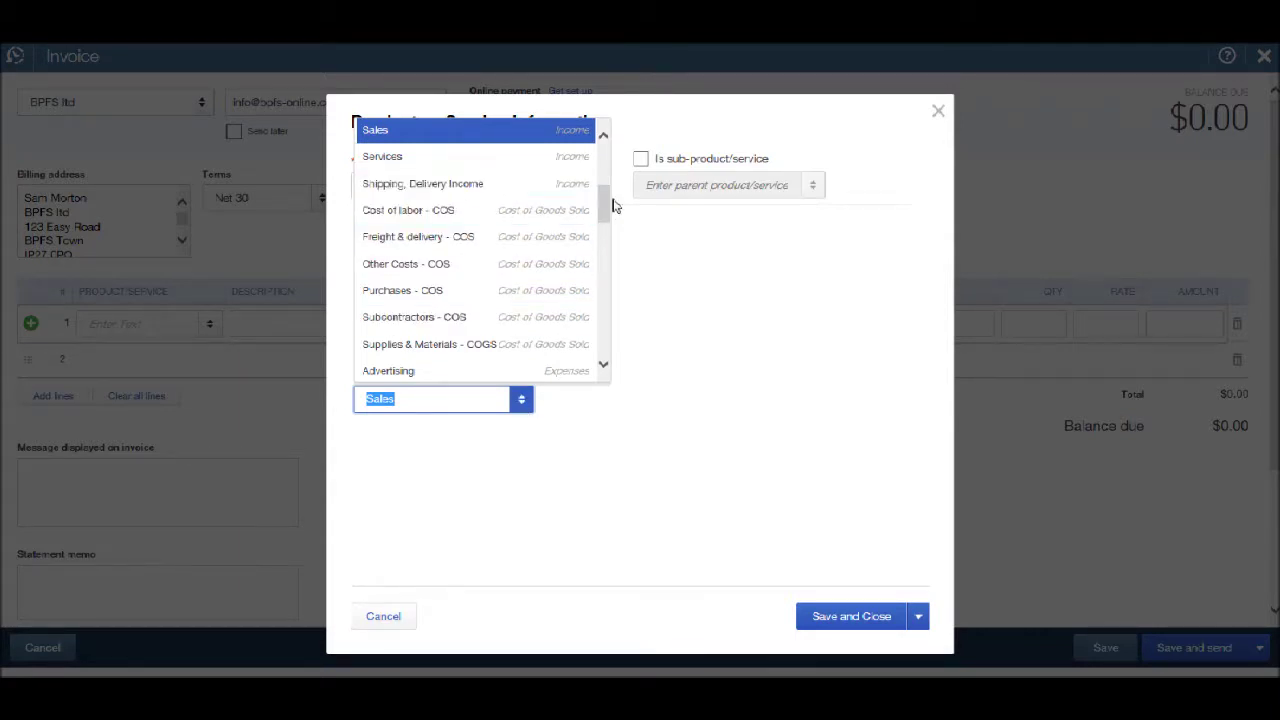
{"action": "mouse_move", "coordinate": [607, 205]}
{"action": "left_mouse_down"}
{"action": "mouse_move", "coordinate": [608, 128]}
{"action": "mouse_move", "coordinate": [603, 340]}
{"action": "mouse_move", "coordinate": [603, 183]}
{"action": "left_mouse_up"}
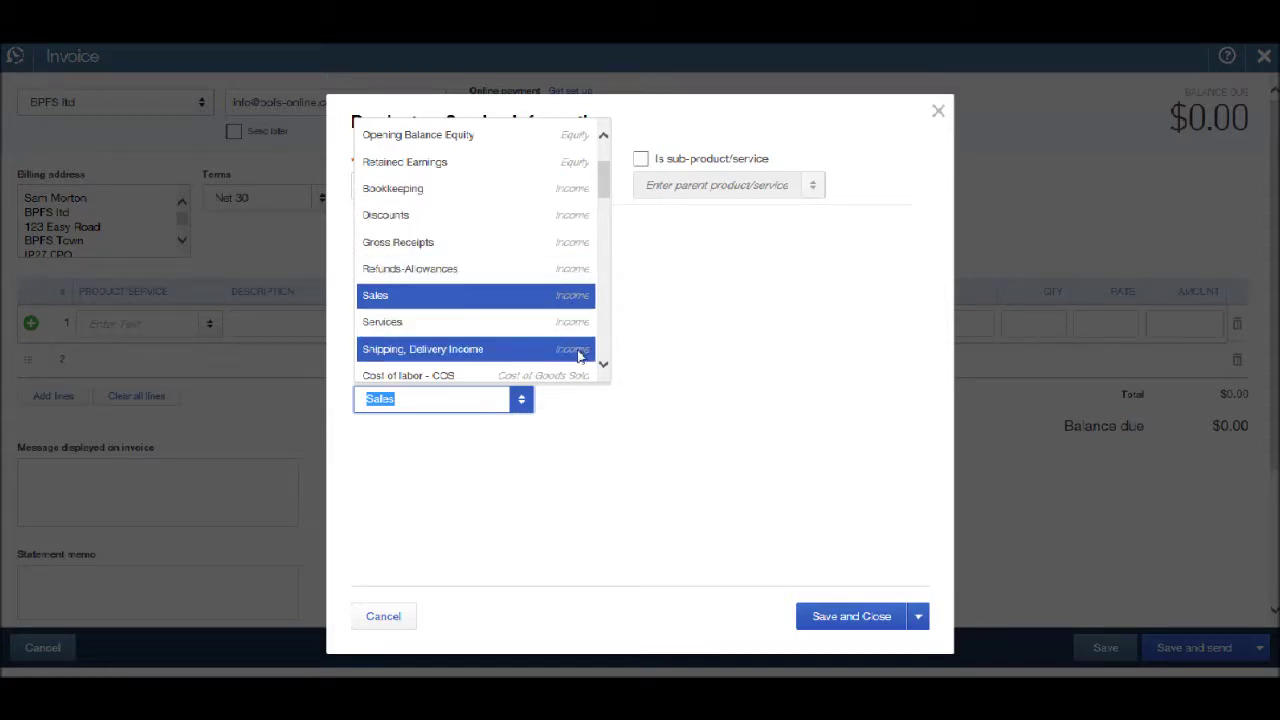
{"action": "left_click", "coordinate": [689, 346]}
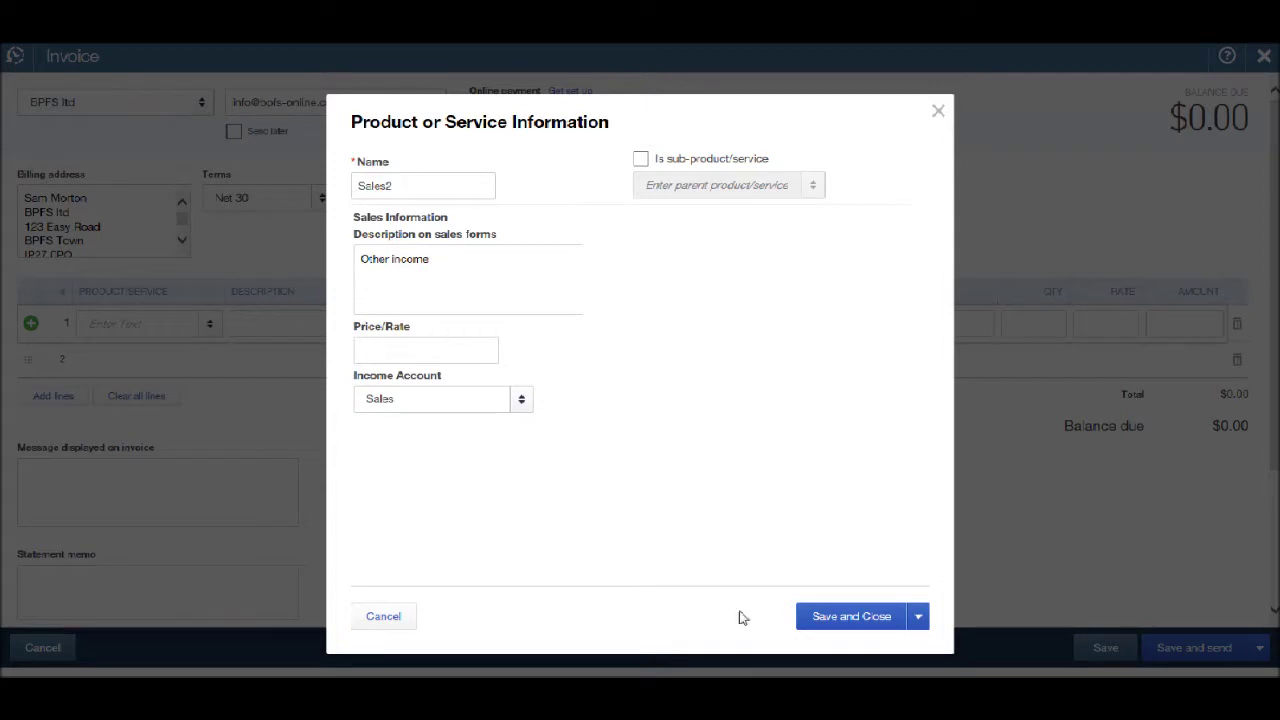
{"action": "left_click", "coordinate": [826, 618]}
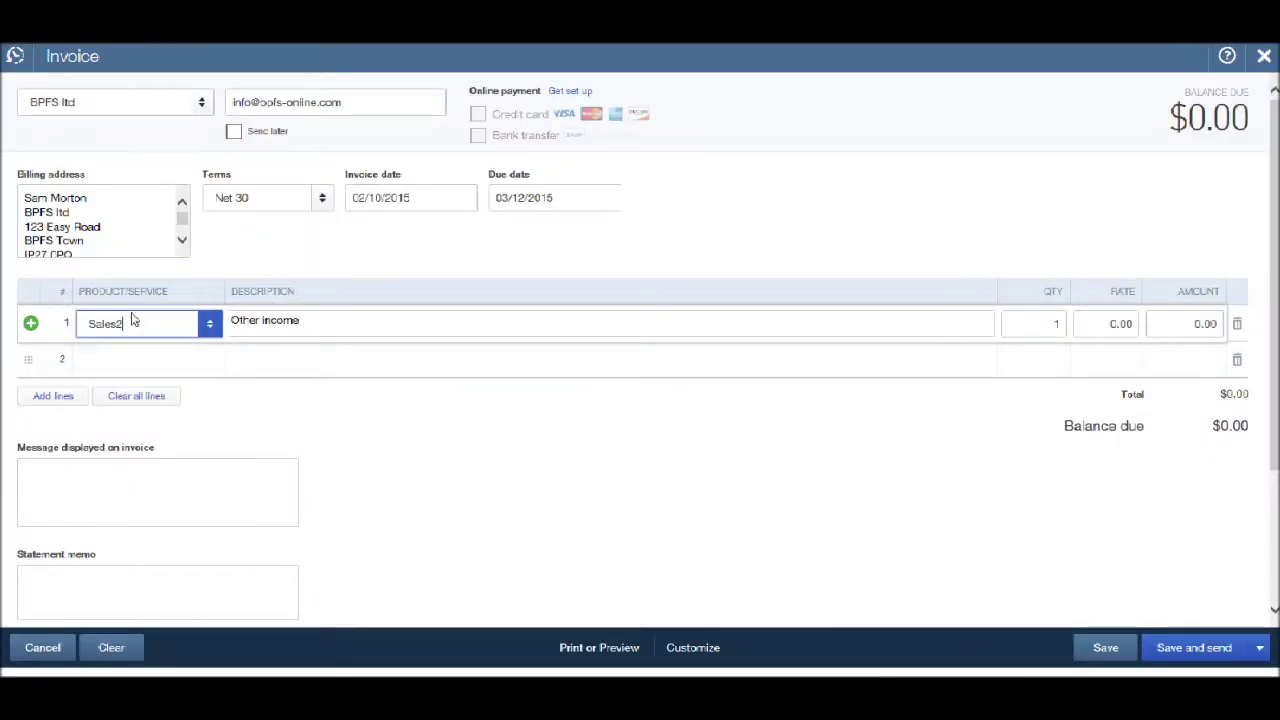
- Select Sales2 as the product/service on the first invoice line
{"action": "left_click", "coordinate": [209, 323]}
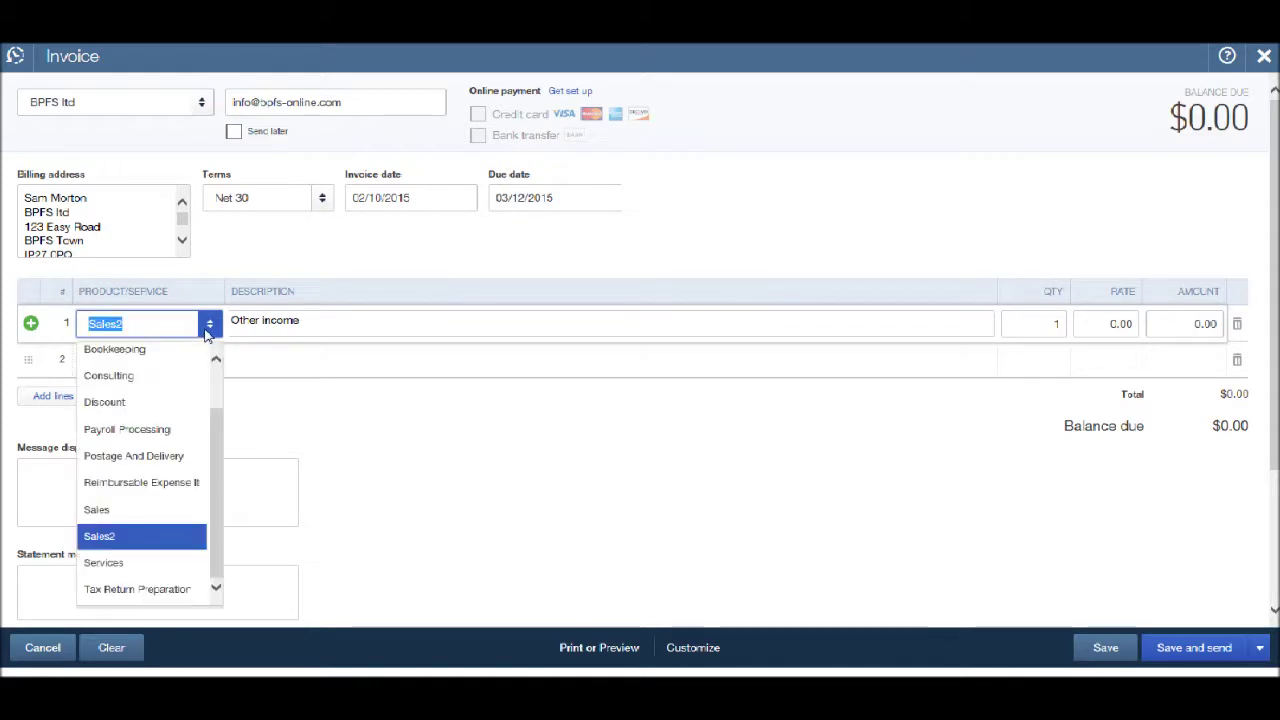
{"action": "left_click", "coordinate": [114, 538]}
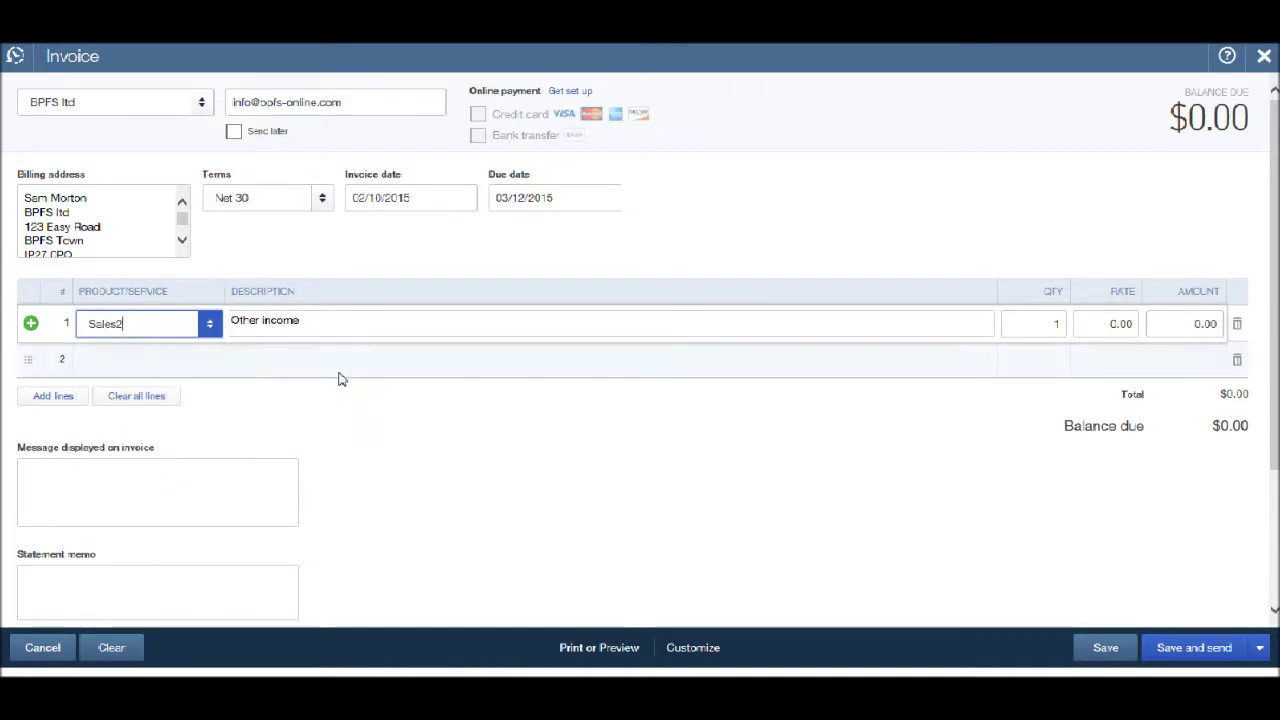
{"action": "left_click", "coordinate": [329, 334]}
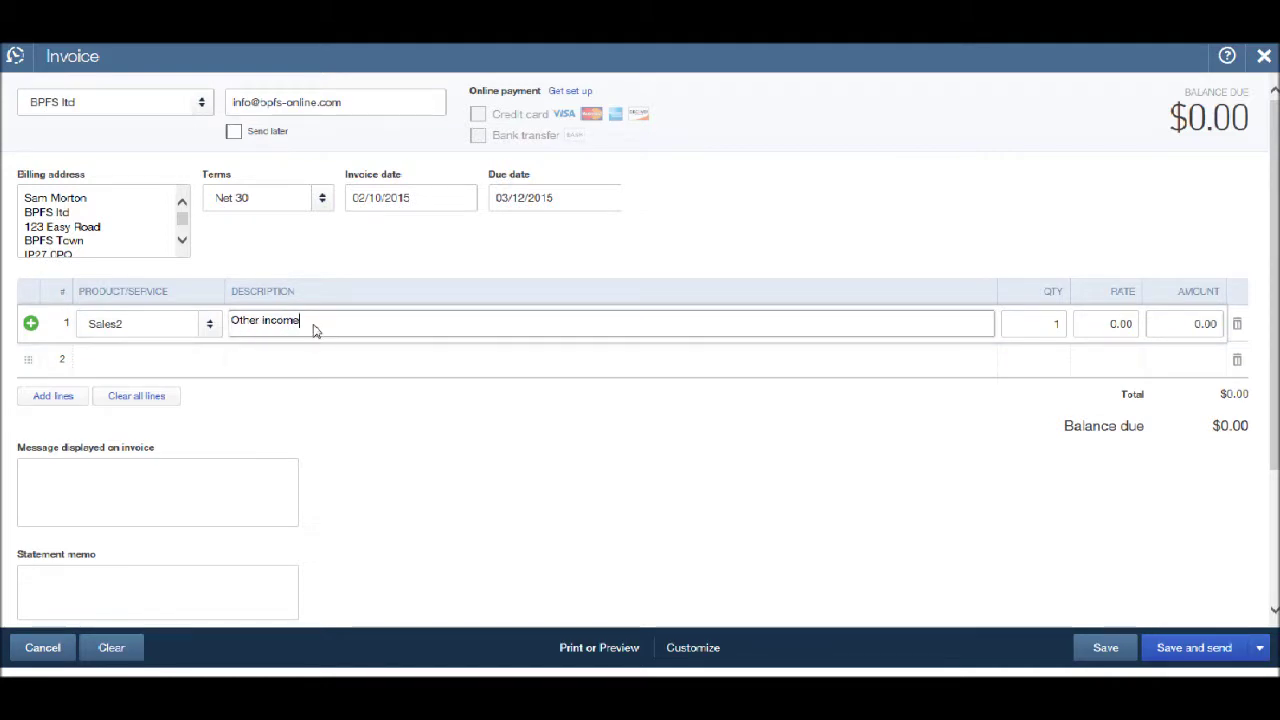
- Add and save another new product/service from the first line, named Sales (North), with the sales description "Sale"
{"action": "left_click", "coordinate": [210, 324]}
{"action": "left_click_drag", "start_coordinate": [215, 418], "coordinate": [218, 376]}
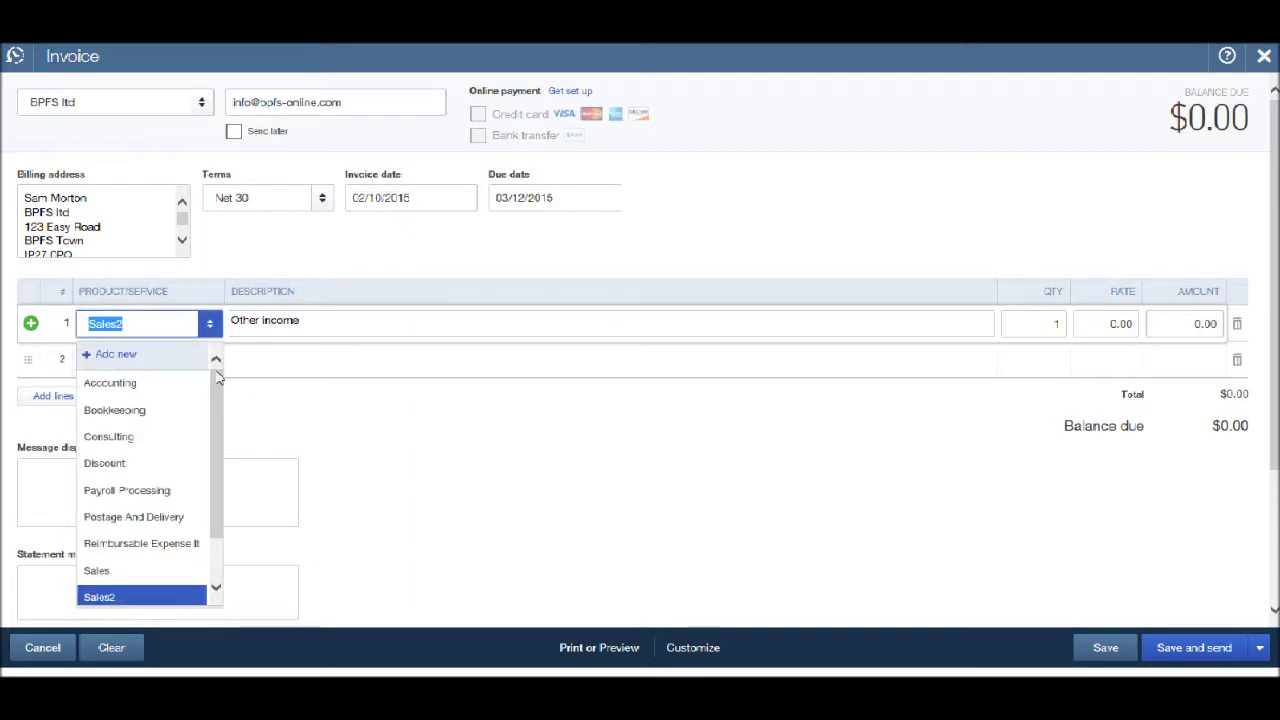
{"action": "left_click", "coordinate": [116, 354]}
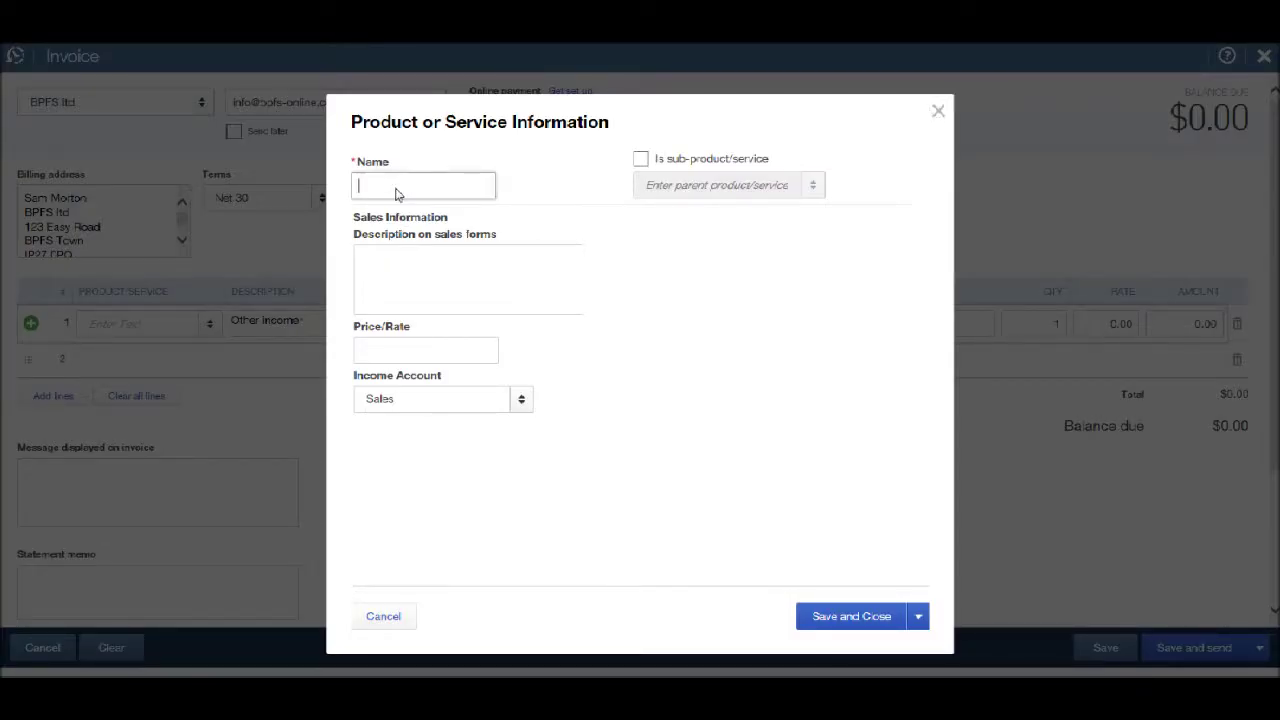
{"action": "type", "text": "Sales (North)"}
{"action": "left_click", "coordinate": [406, 263]}
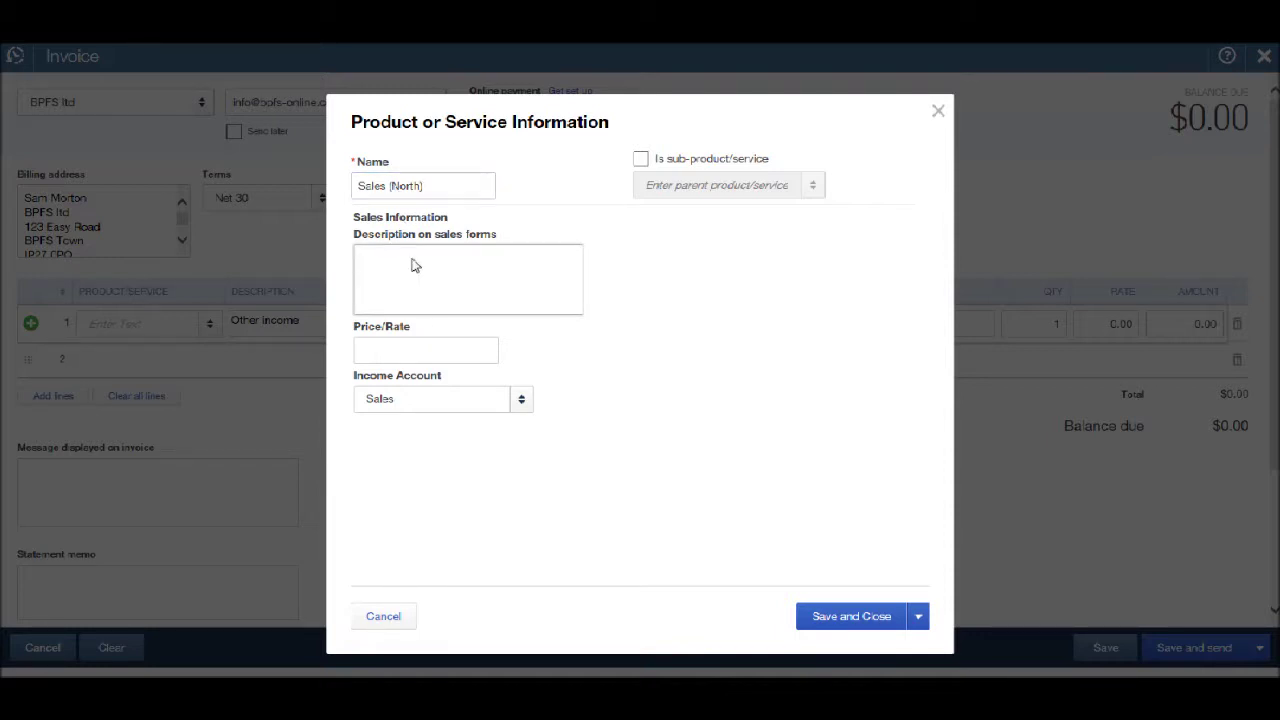
{"action": "type", "text": "Sales"}
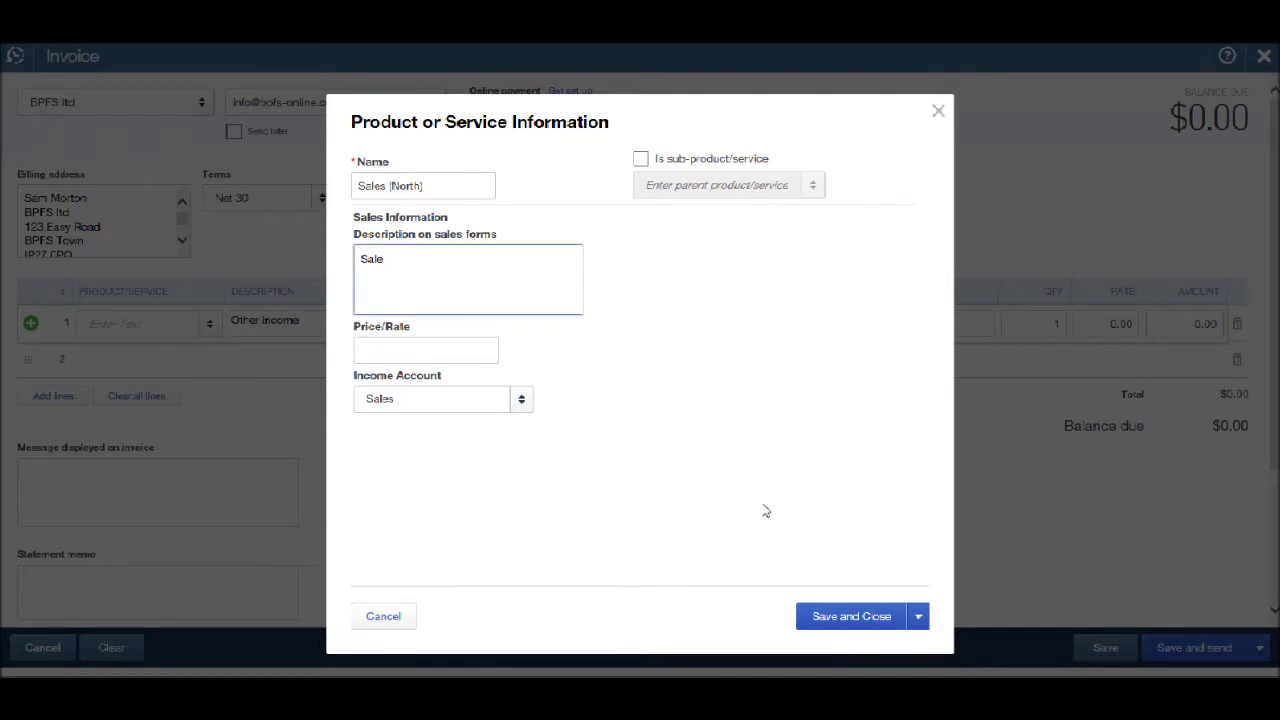
{"action": "left_click", "coordinate": [873, 620]}
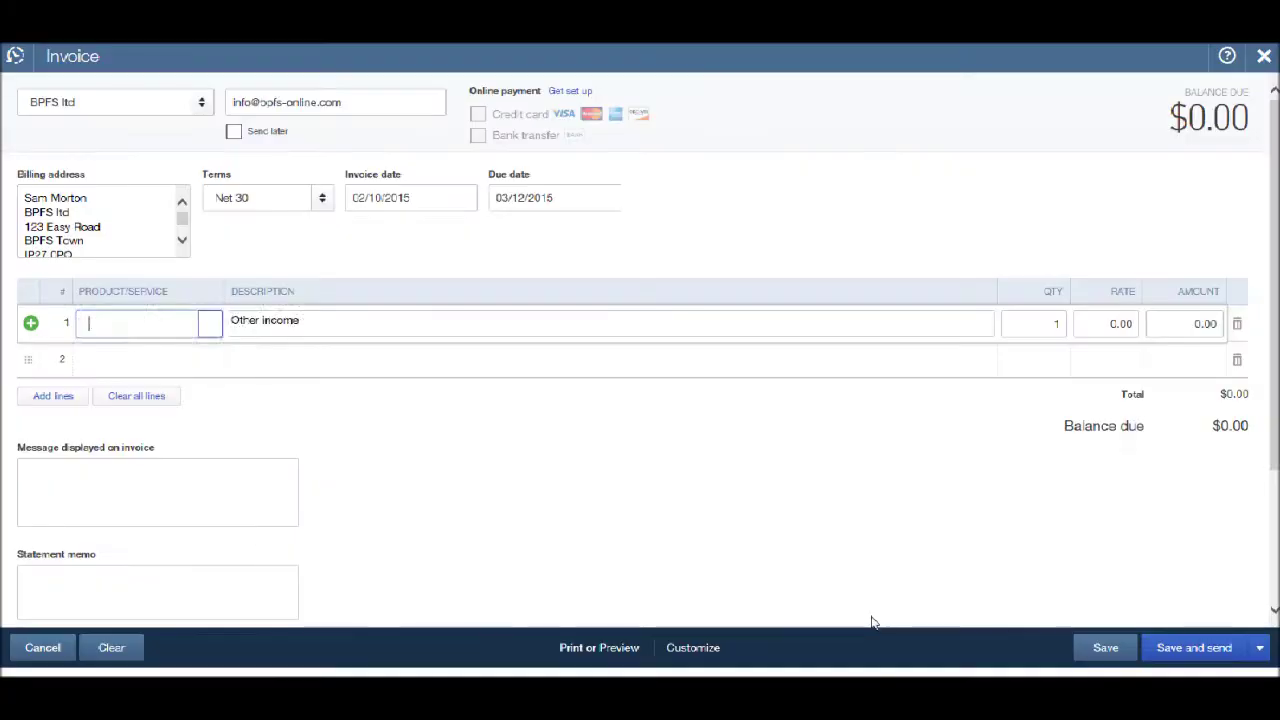
- Start another new product/service from the first invoice line and name it Sales (South)
{"action": "left_click", "coordinate": [211, 326]}
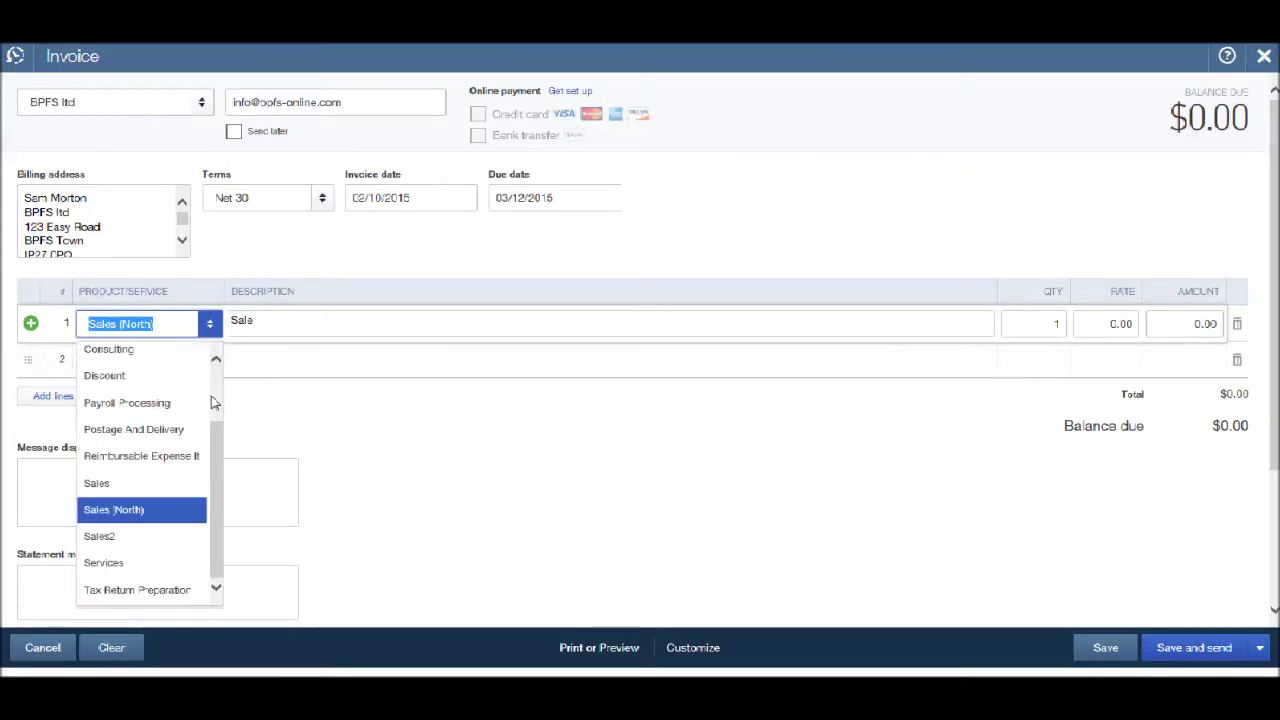
{"action": "scroll", "coordinate": [214, 356], "scroll_direction": "up", "scroll_amount": 2}
{"action": "left_click", "coordinate": [116, 355]}
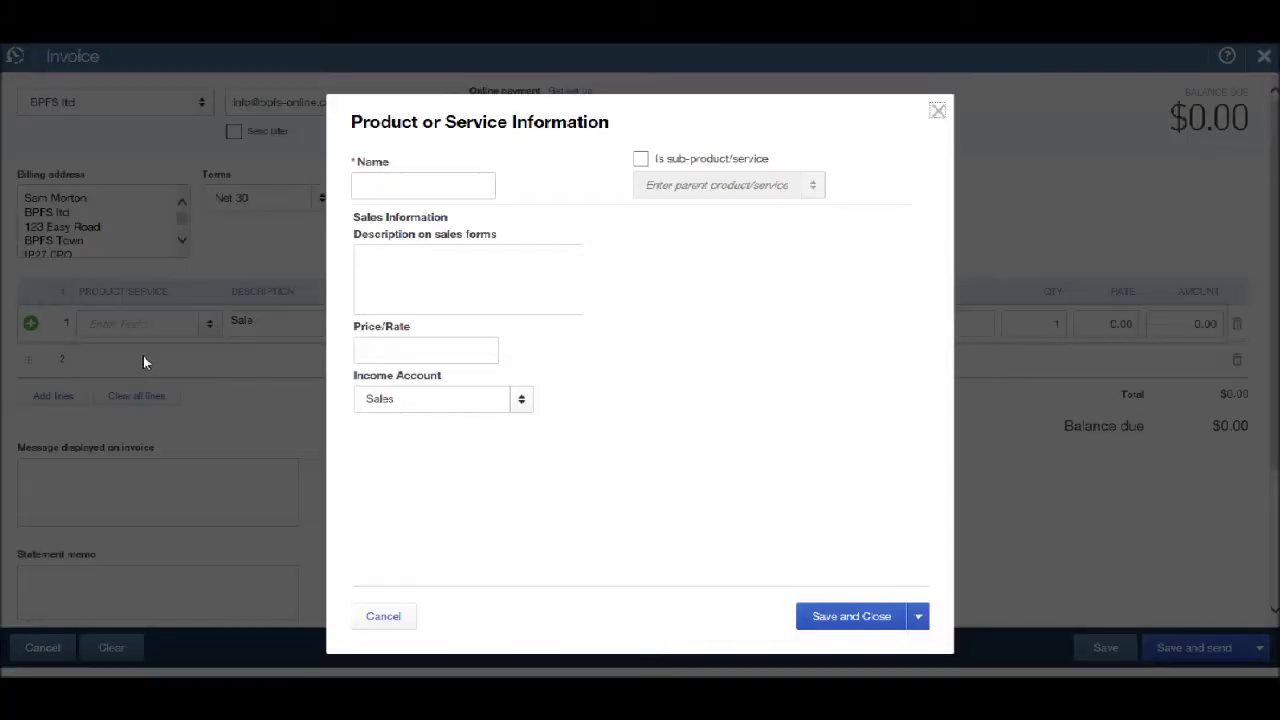
{"action": "left_click", "coordinate": [401, 191]}
{"action": "type", "text": "Sales"}
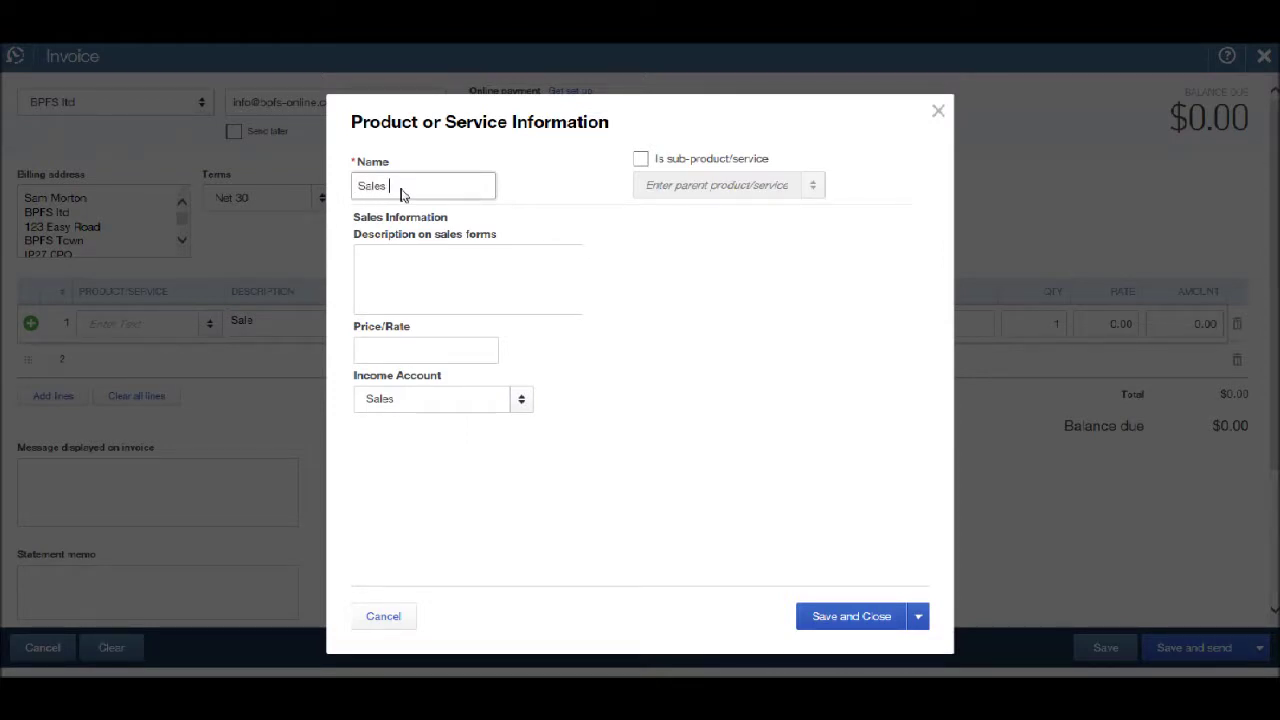
{"action": "type", "text": " South"}
- Enter "Sale" as the new item's description on sales forms, keep Sales as its income account, and save it
{"action": "left_click", "coordinate": [423, 266]}
{"action": "type", "text": "S"}
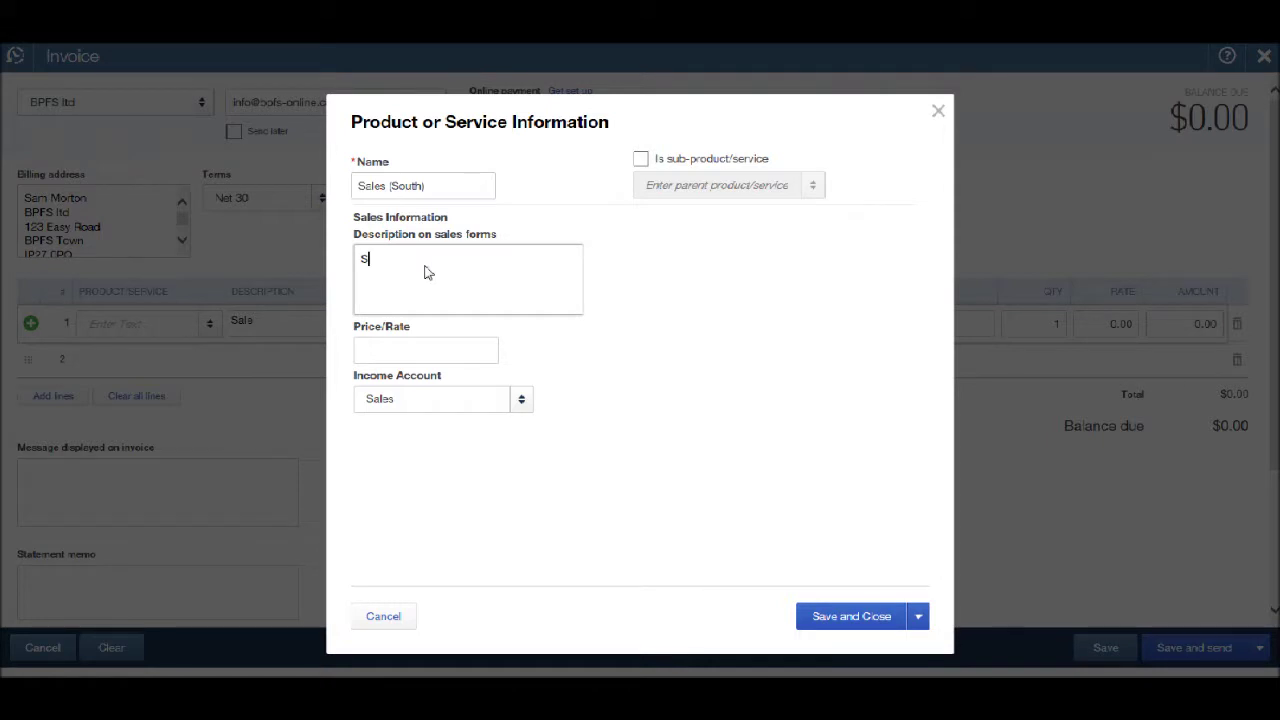
{"action": "type", "text": "ale"}
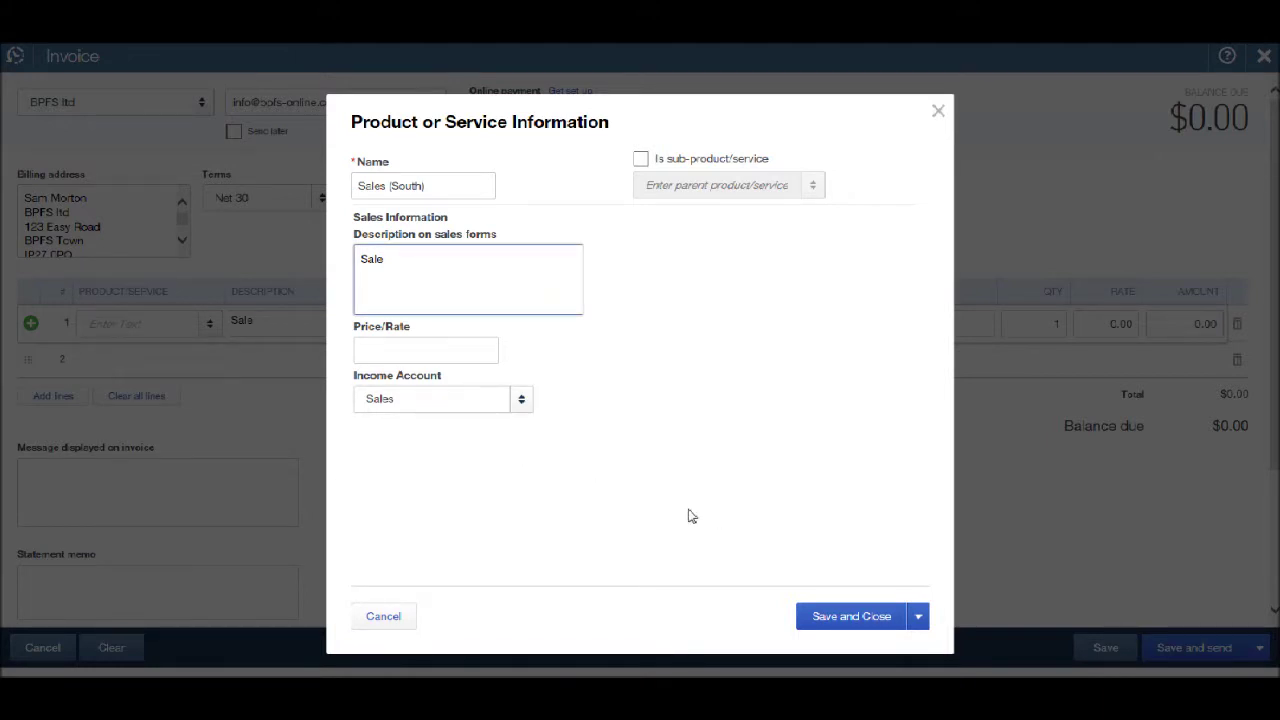
{"action": "left_click", "coordinate": [868, 616]}
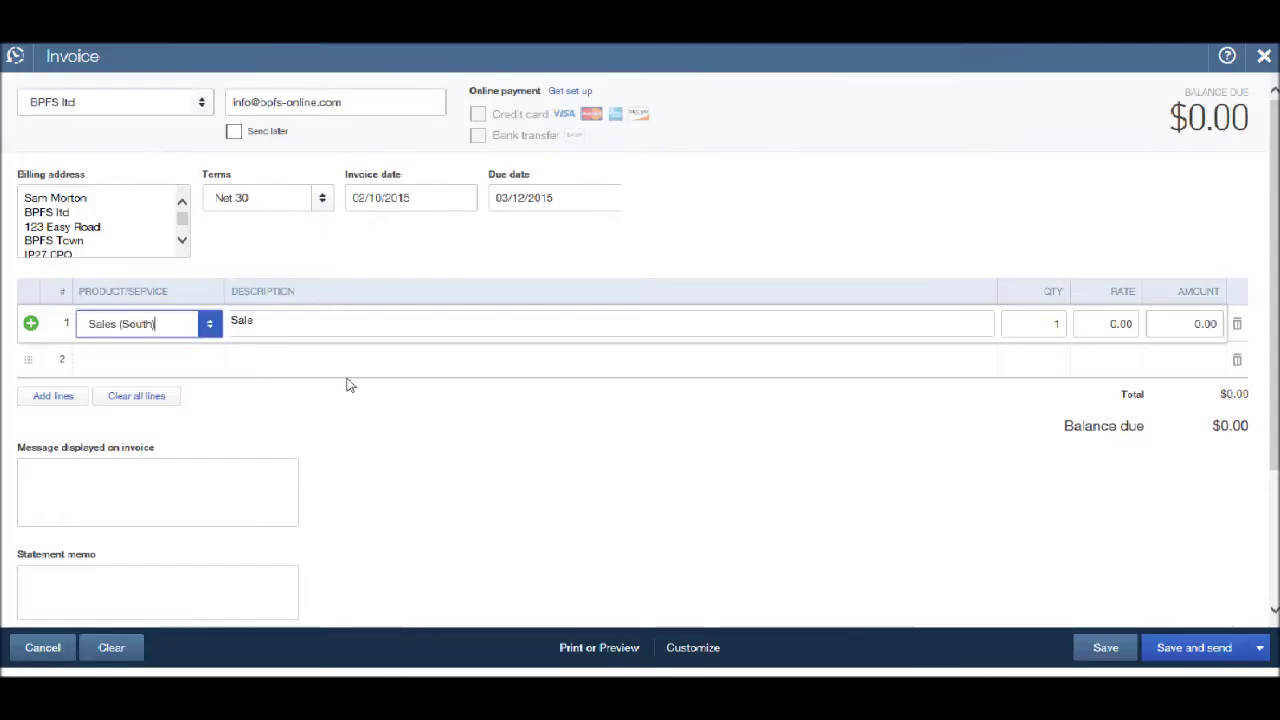
{"action": "left_click", "coordinate": [212, 334]}
{"action": "left_click", "coordinate": [211, 333]}
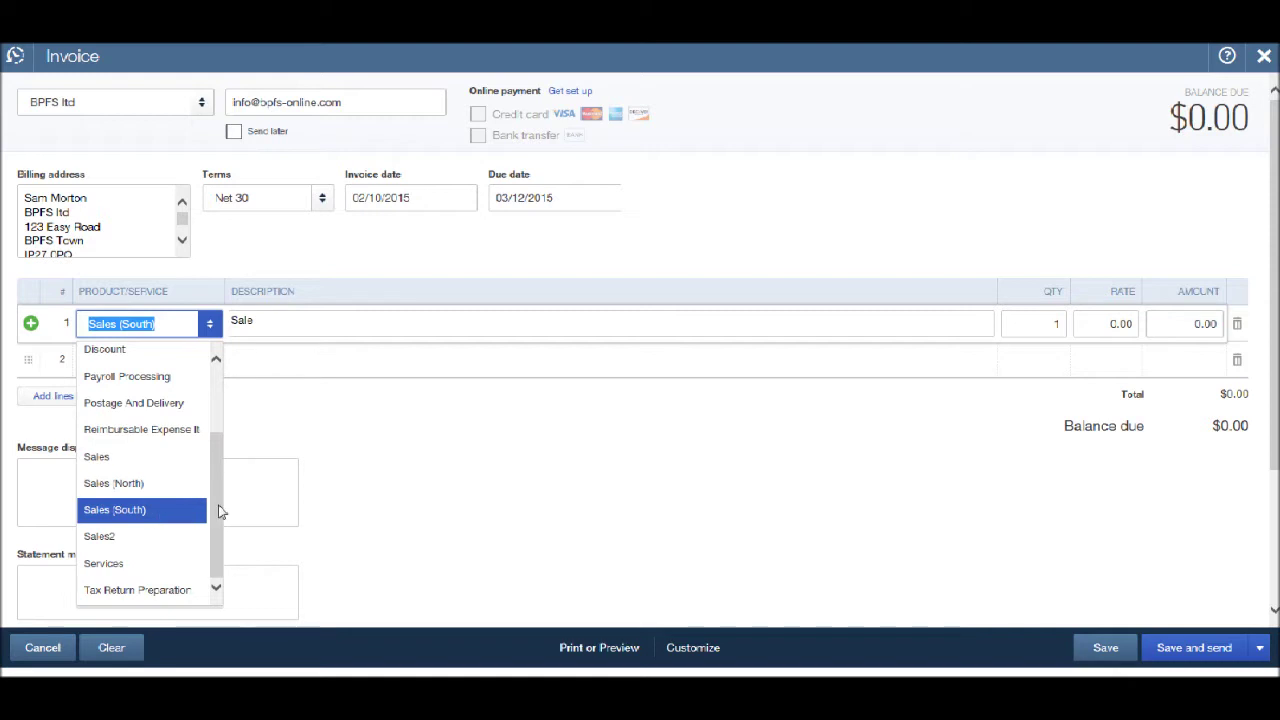
{"action": "left_click", "coordinate": [303, 449]}
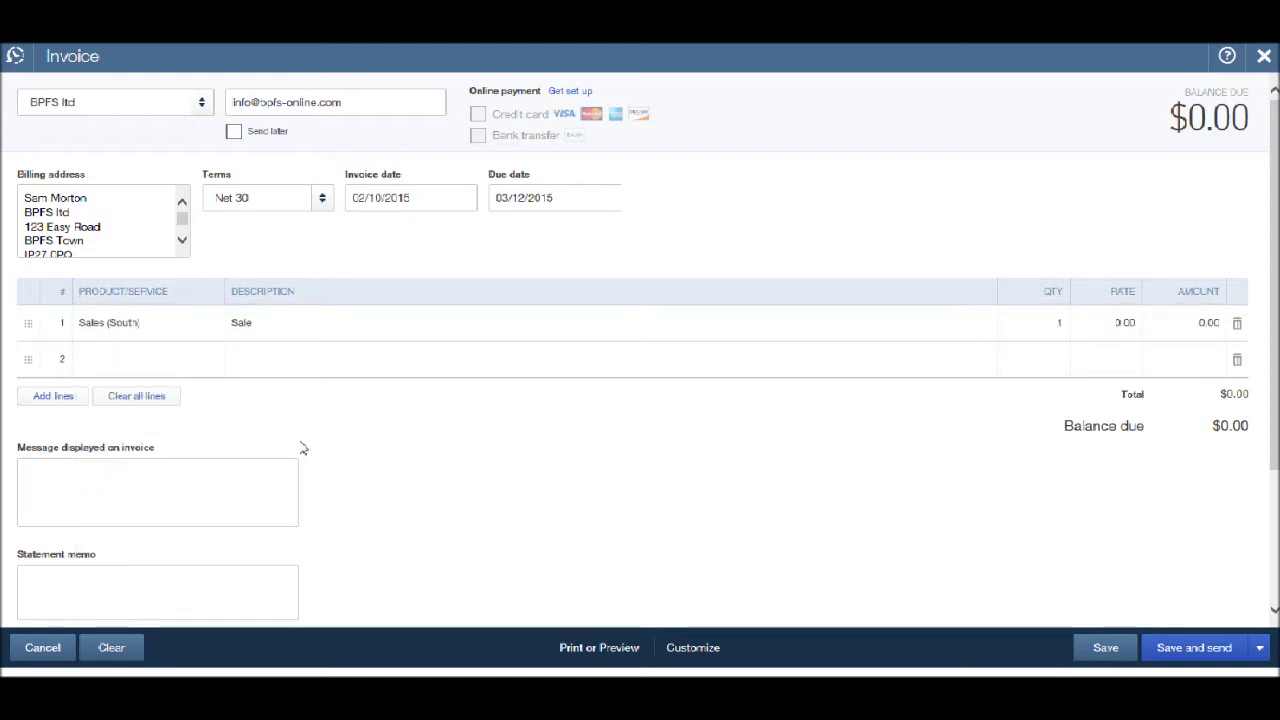